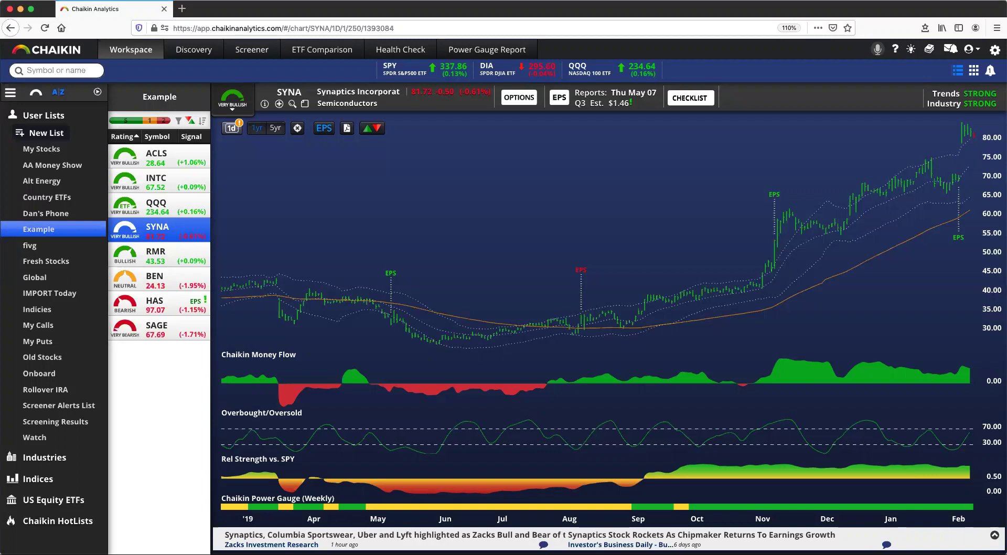
# Review the pre-trade research checklist for SYNA and close it.
pyautogui.click(710, 101)
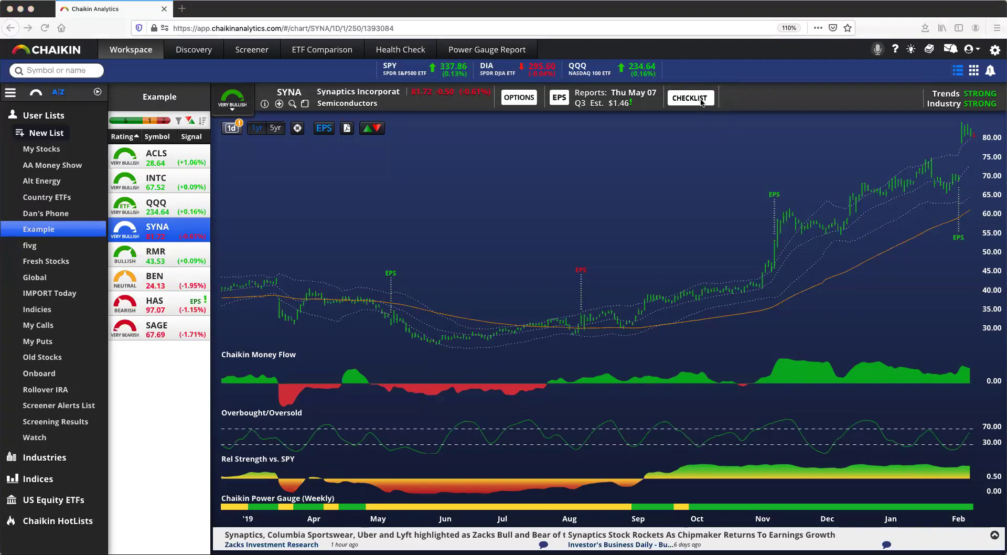
pyautogui.click(702, 103)
pyautogui.click(690, 101)
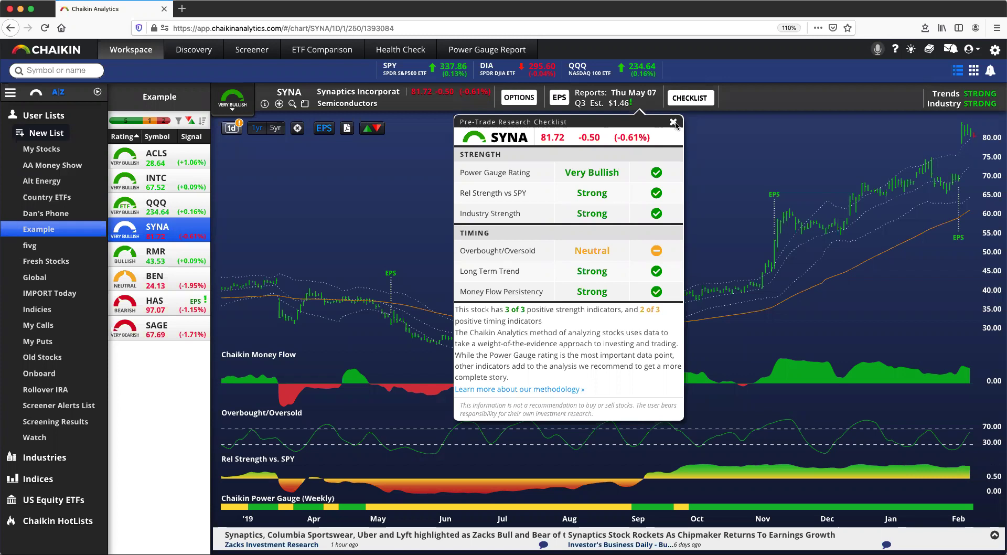
pyautogui.click(673, 124)
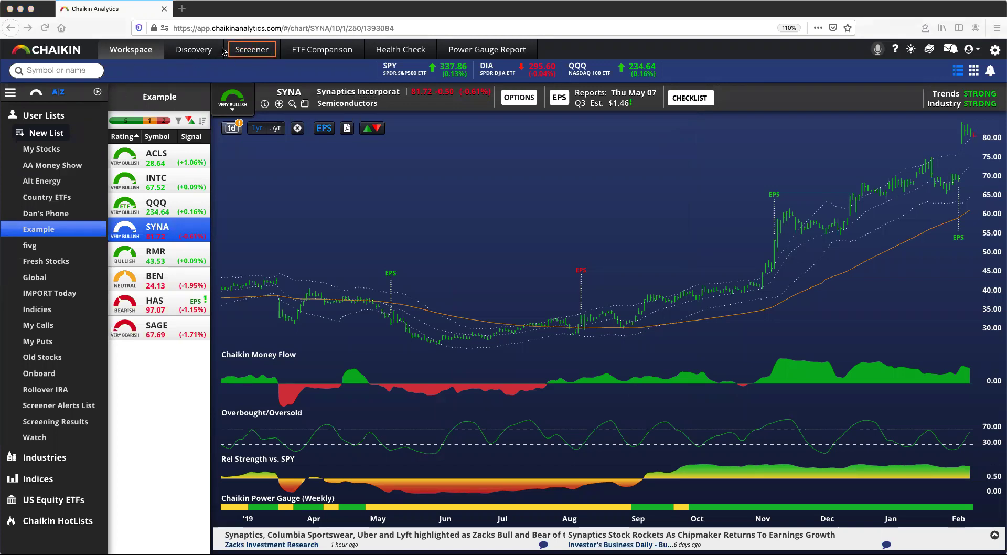
# Open the Screener and examine the available screening criteria for both stocks and ETFs, ending on stocks.
pyautogui.click(256, 54)
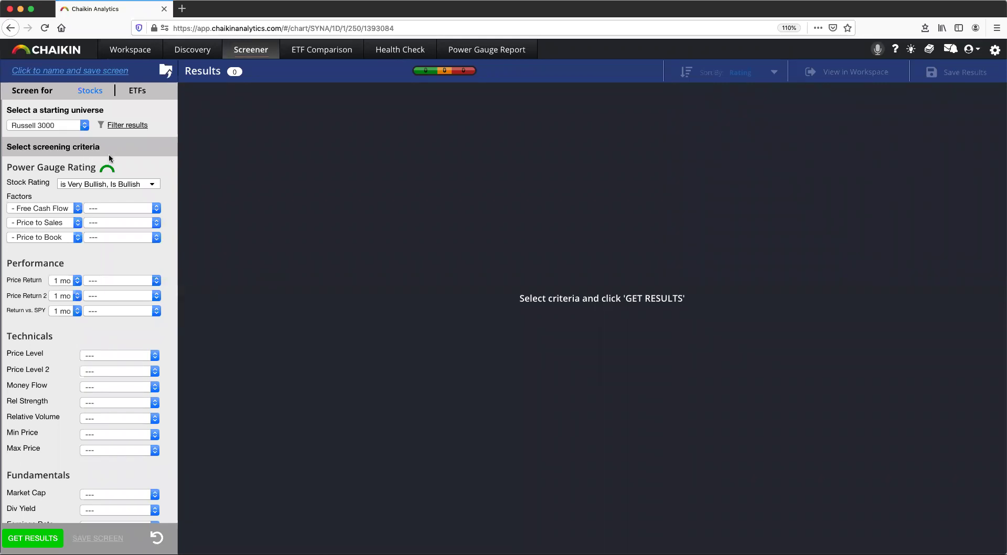
pyautogui.scroll(-5, 113, 168)
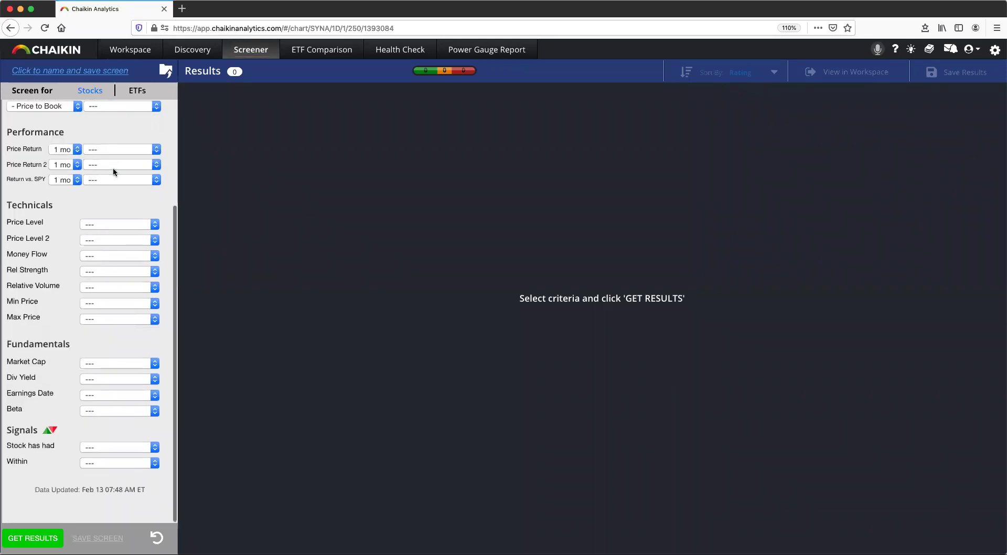
pyautogui.scroll(5, 124, 275)
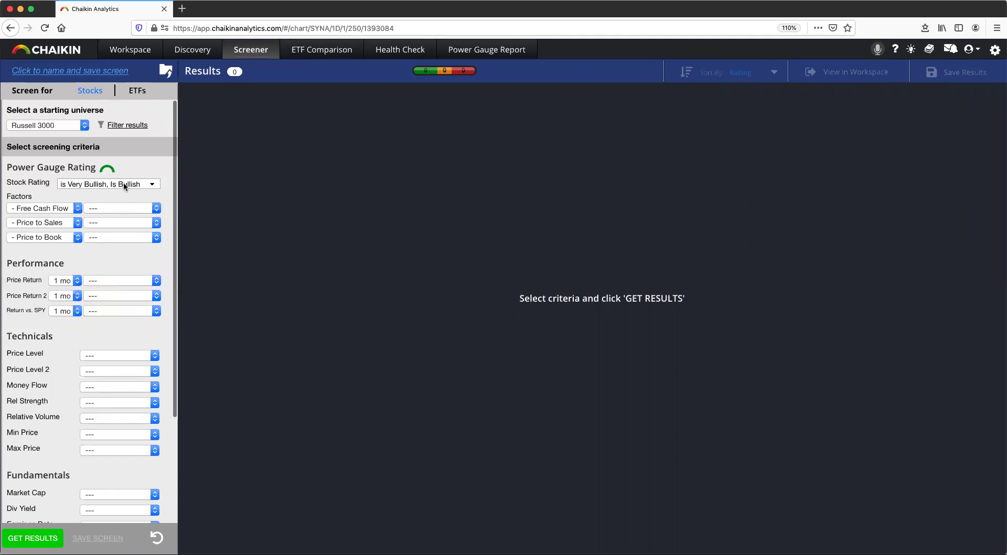
pyautogui.click(139, 92)
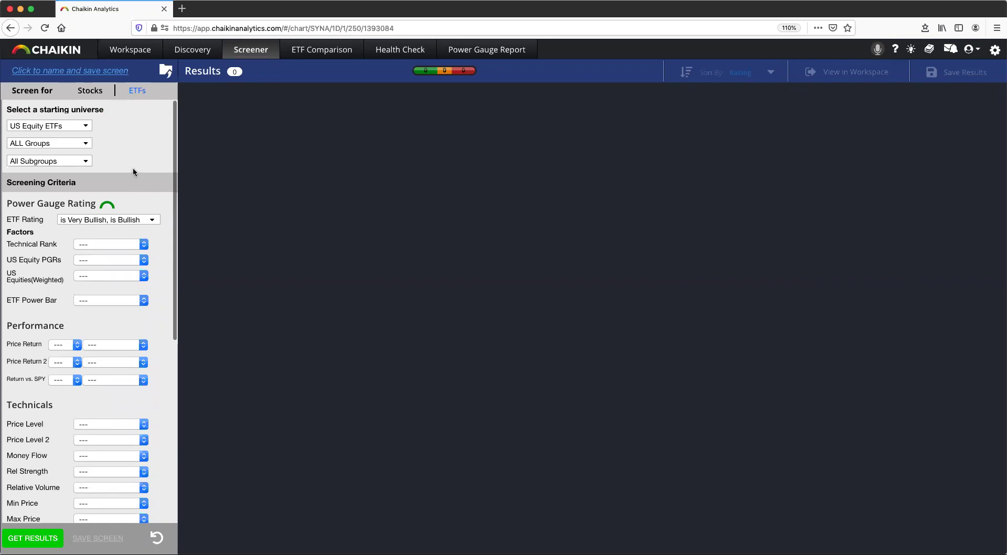
pyautogui.click(90, 92)
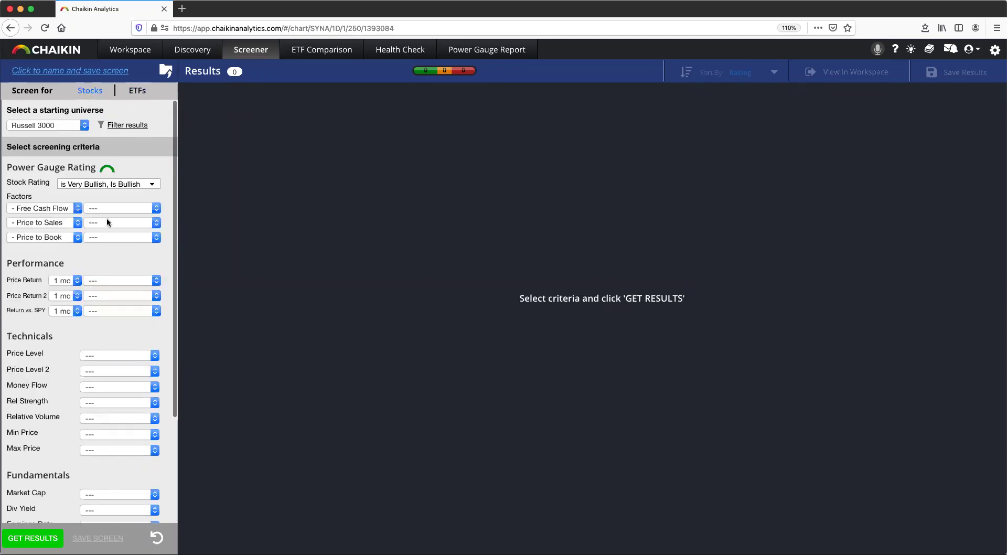
pyautogui.scroll(-5, 129, 292)
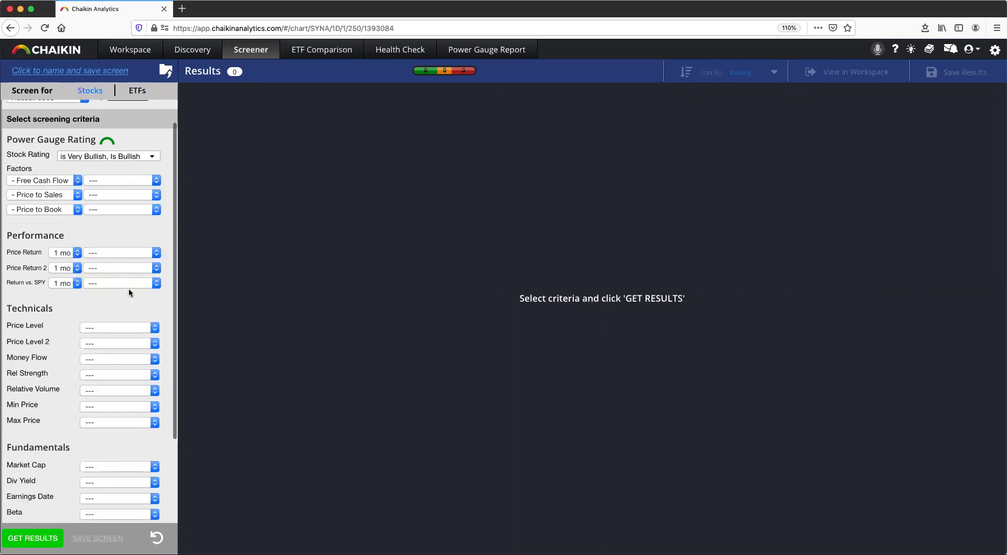
pyautogui.scroll(5, 129, 295)
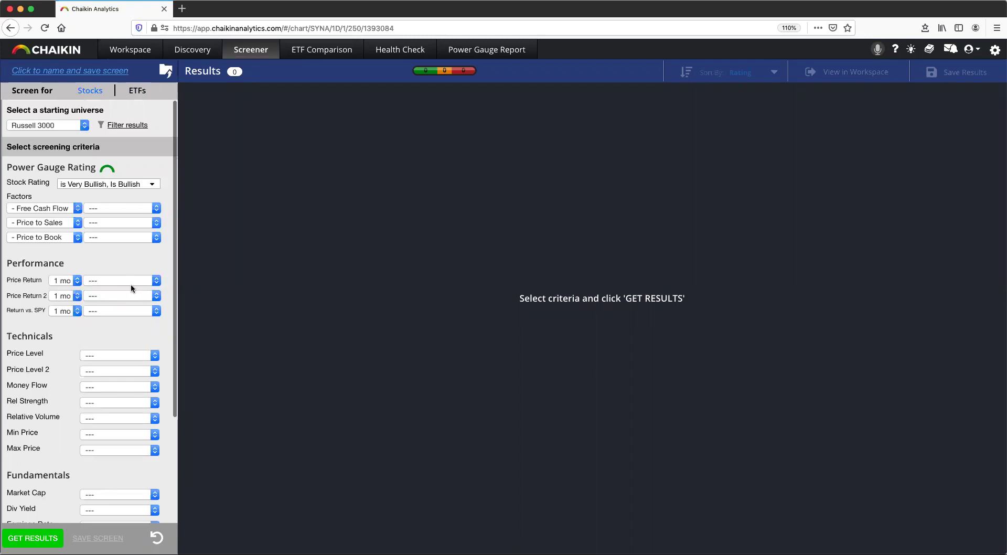
pyautogui.scroll(-5, 110, 329)
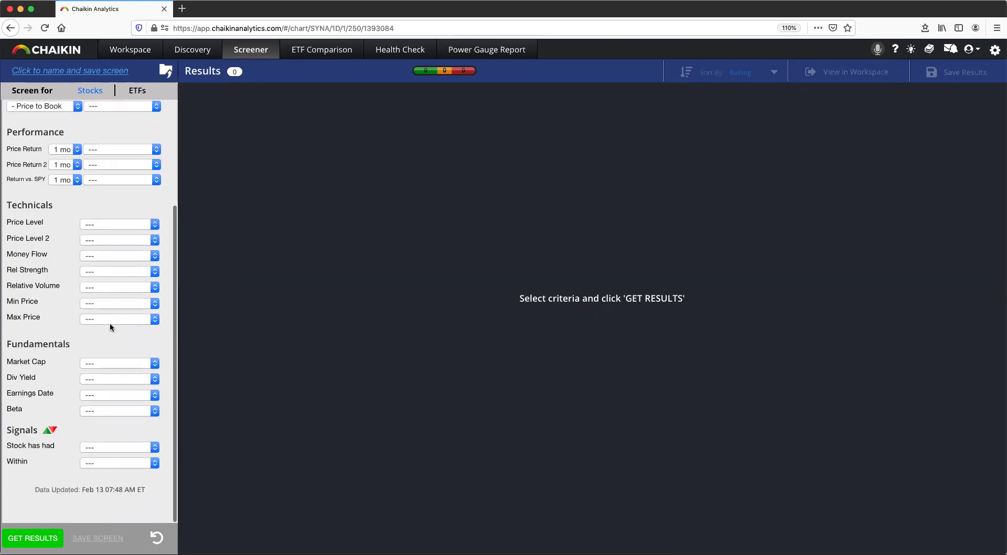
pyautogui.scroll(5, 109, 323)
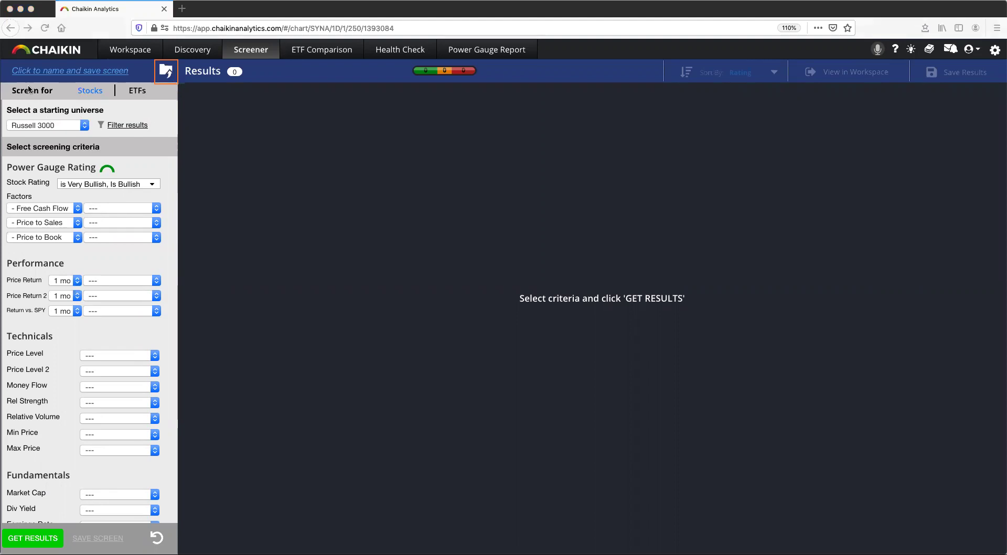
# Load the Bull Swing Trade starter screen and look over its preset criteria.
pyautogui.click(167, 71)
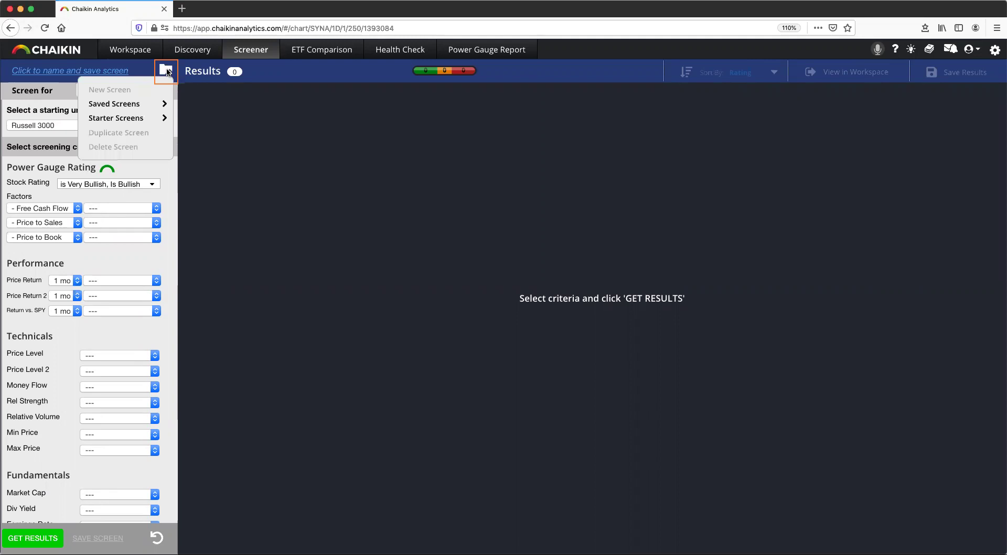
pyautogui.moveTo(150, 119)
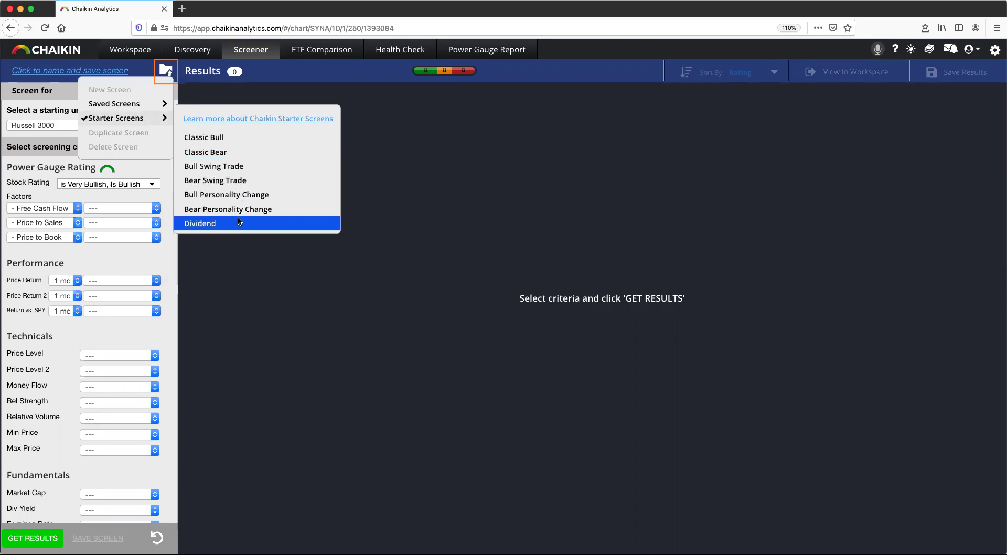
pyautogui.click(211, 171)
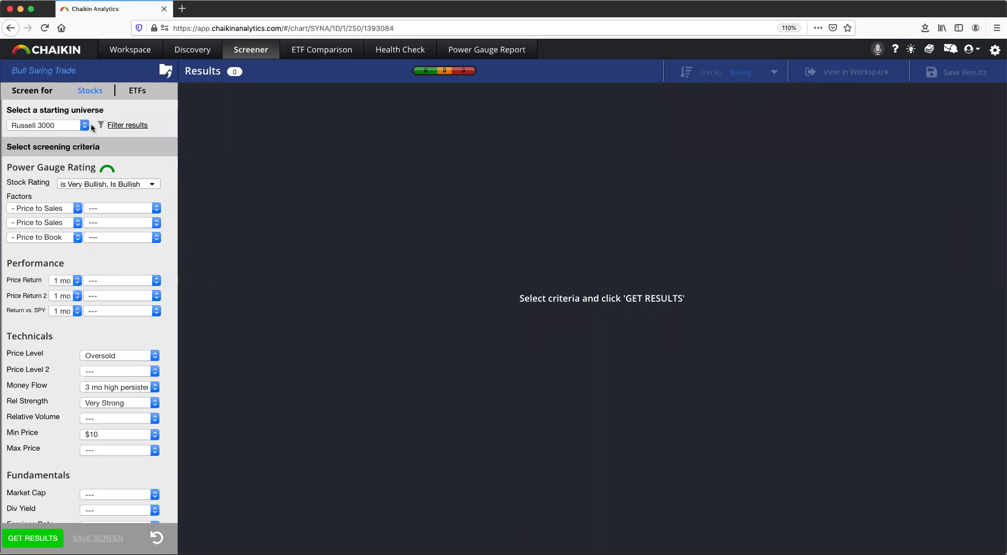
pyautogui.scroll(-5, 109, 202)
pyautogui.scroll(5, 108, 205)
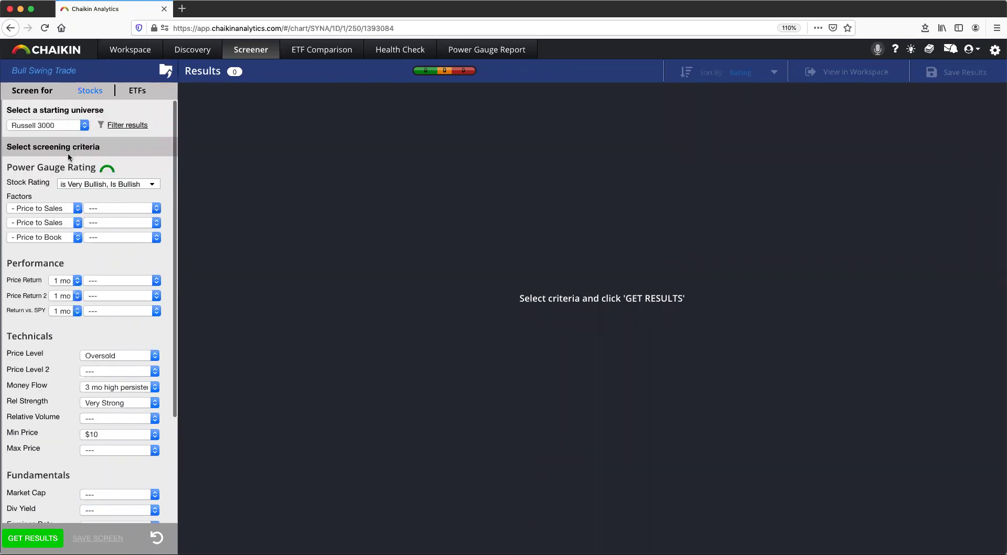
# Switch the starting universe to subsectors, choosing XHS, XSD and XSW and deselecting KBE.
pyautogui.click(71, 125)
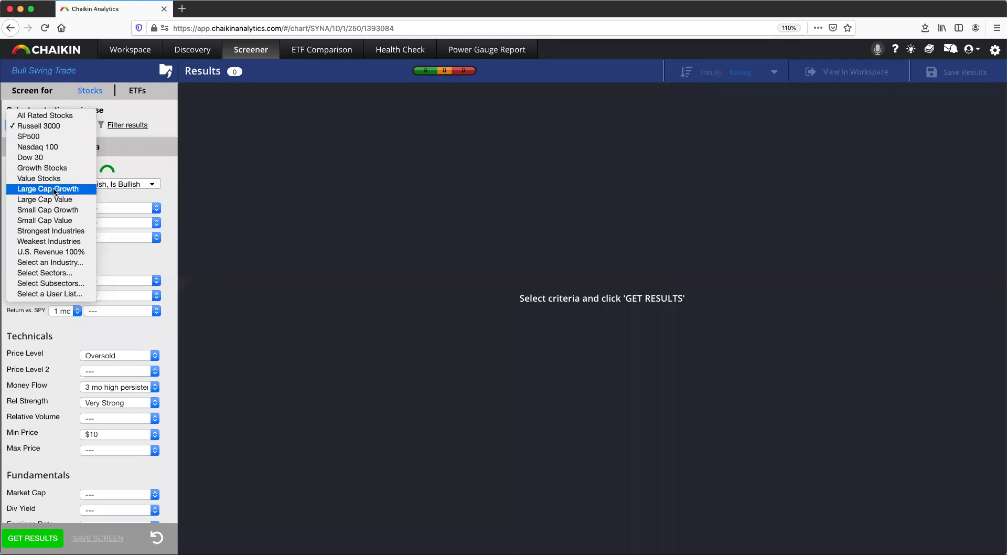
pyautogui.click(66, 285)
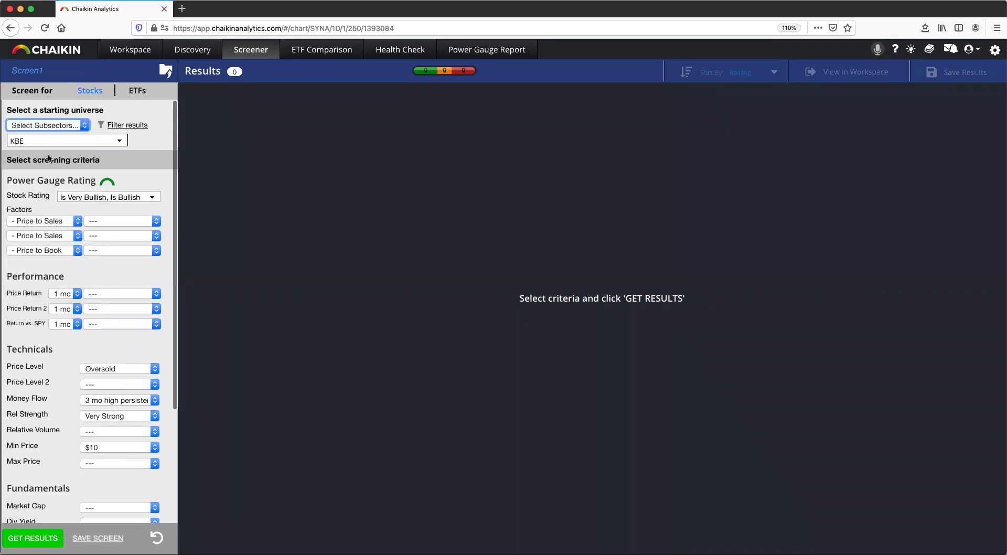
pyautogui.click(52, 135)
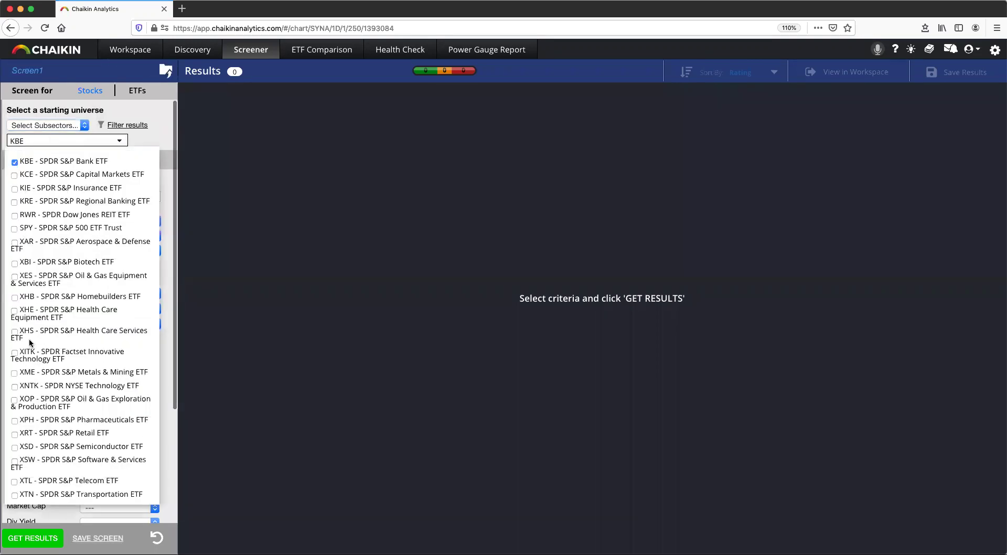
pyautogui.click(14, 331)
pyautogui.click(14, 162)
pyautogui.click(15, 449)
pyautogui.click(15, 461)
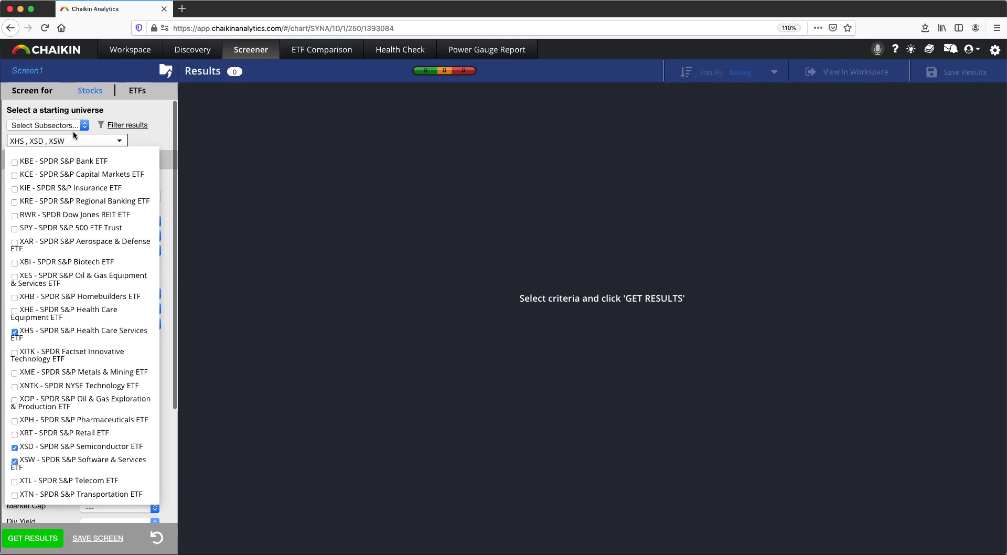
# Set the starting universe back to Russell 3000 and get the screen's results with Price Level kept at Oversold.
pyautogui.click(67, 126)
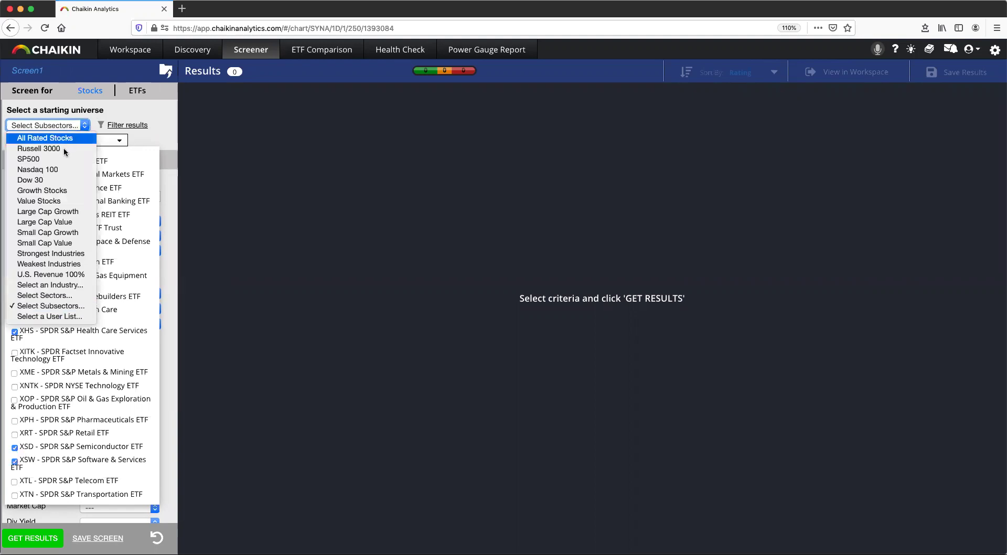
pyautogui.click(65, 149)
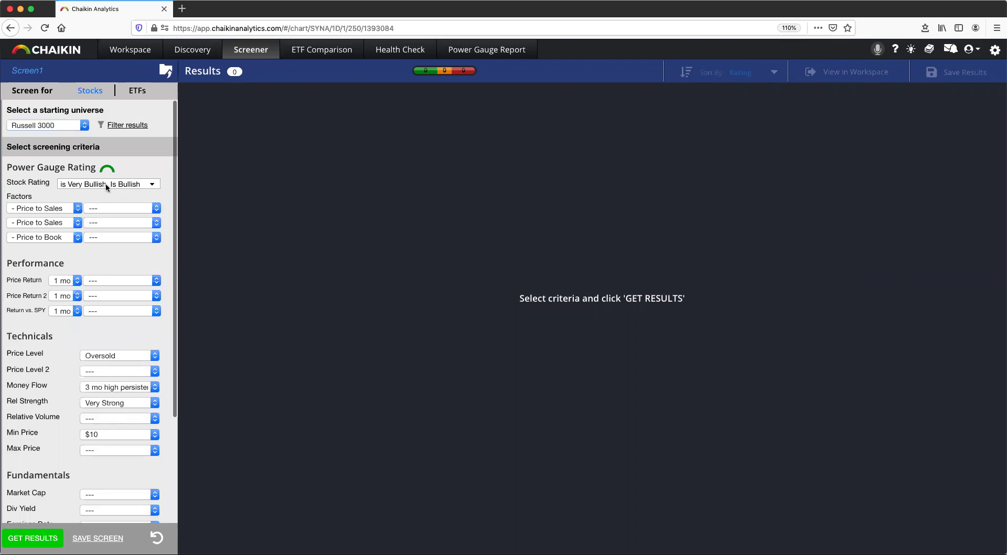
pyautogui.scroll(-5, 131, 197)
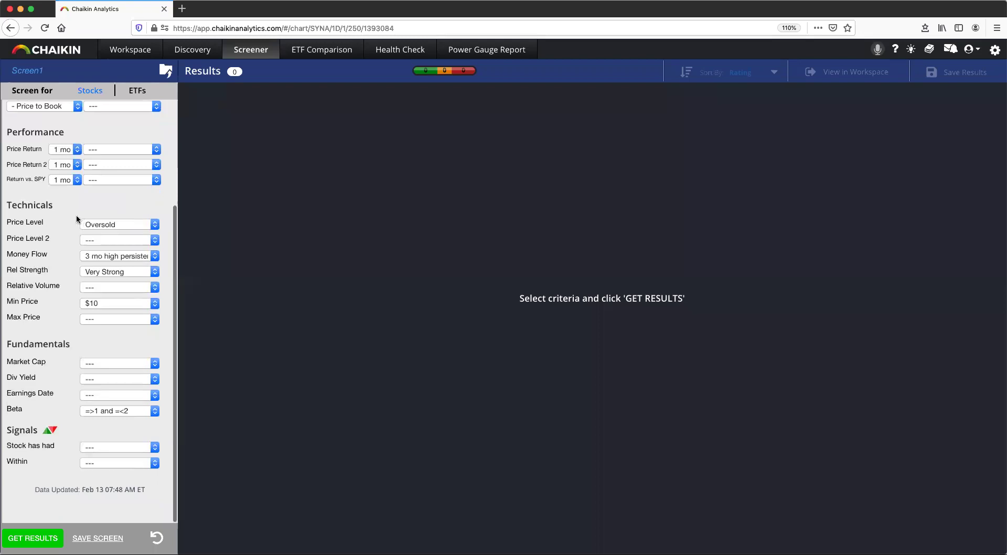
pyautogui.click(124, 224)
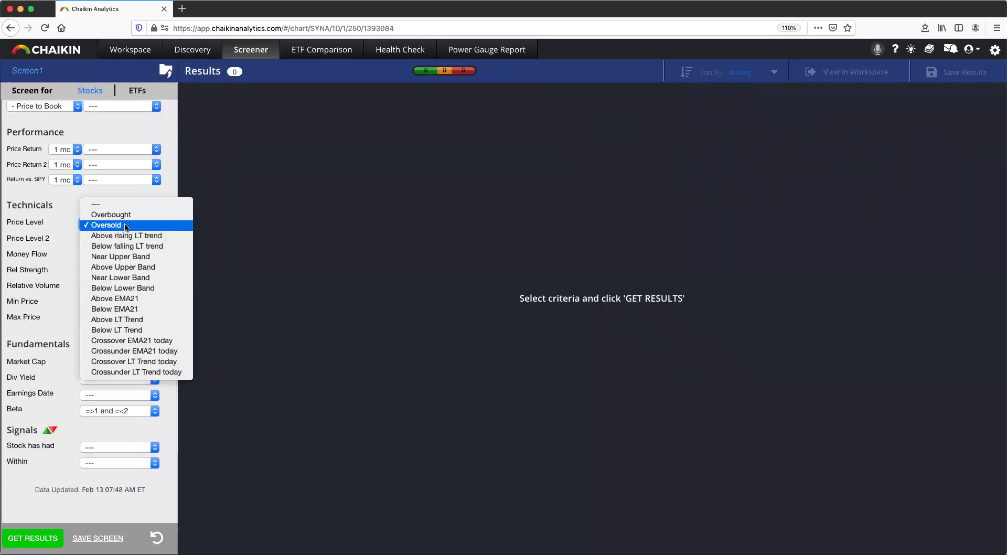
pyautogui.click(124, 226)
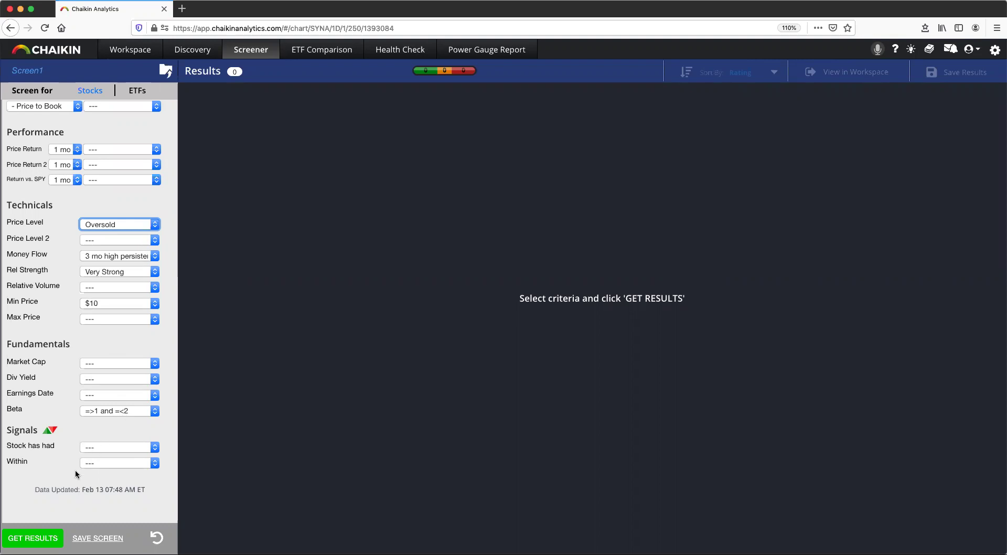
pyautogui.click(40, 539)
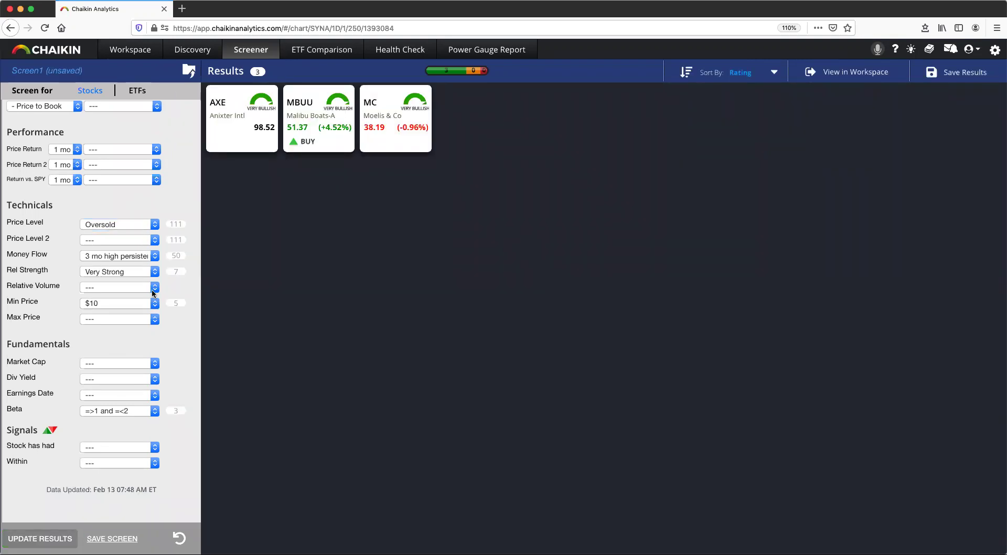
pyautogui.scroll(5, 146, 270)
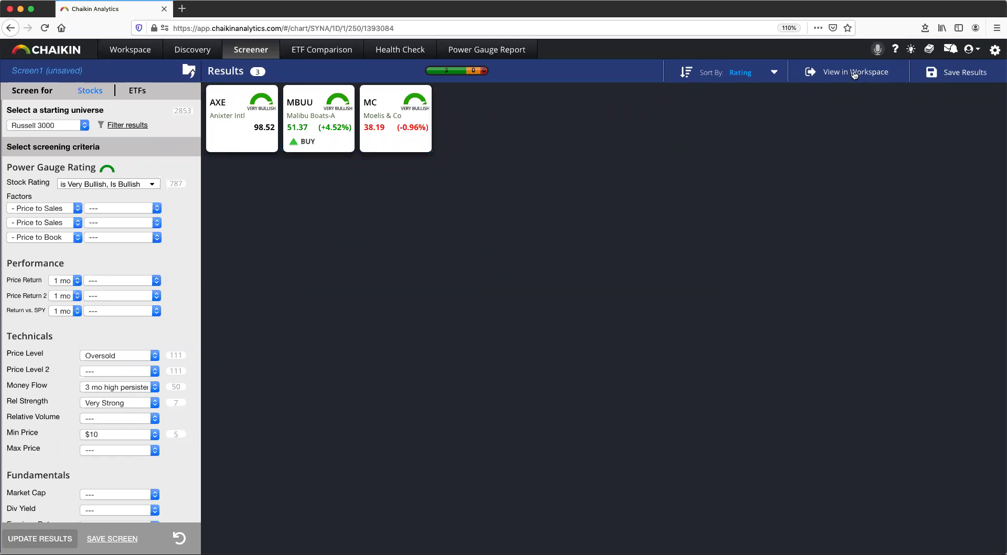
# View the screening results in the Workspace and show the chart for MBUU.
pyautogui.click(816, 80)
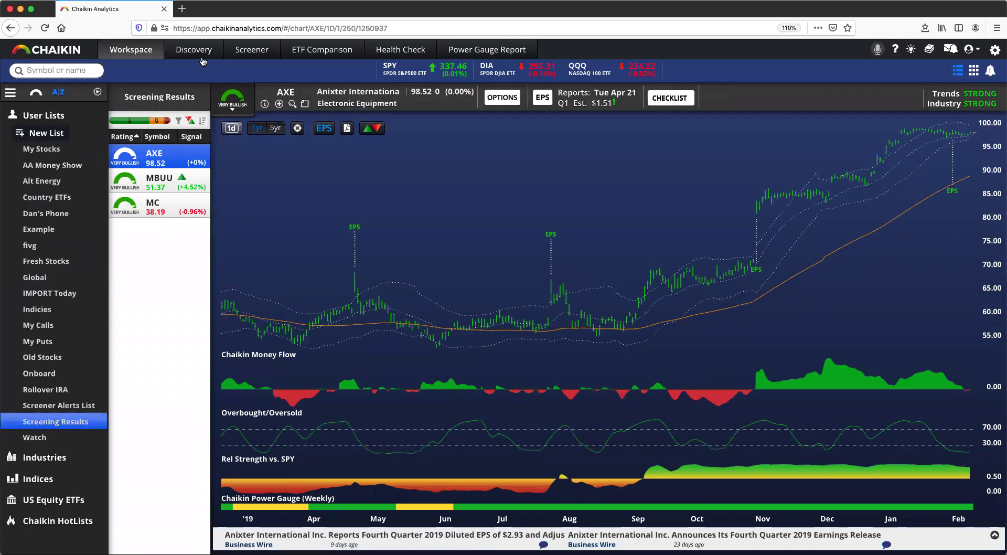
pyautogui.click(161, 185)
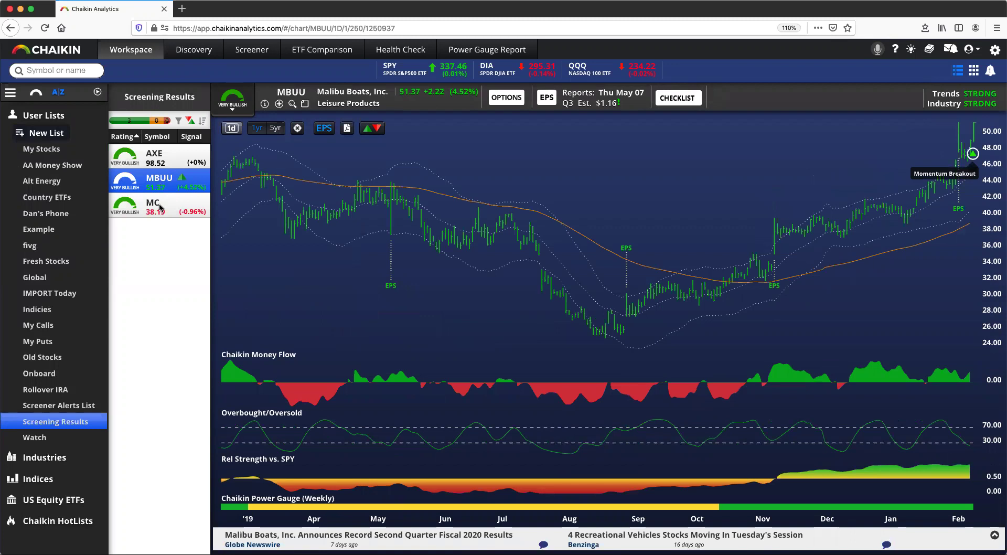
# Show the chart for MC, review its pre-trade research checklist, and close the checklist.
pyautogui.click(161, 207)
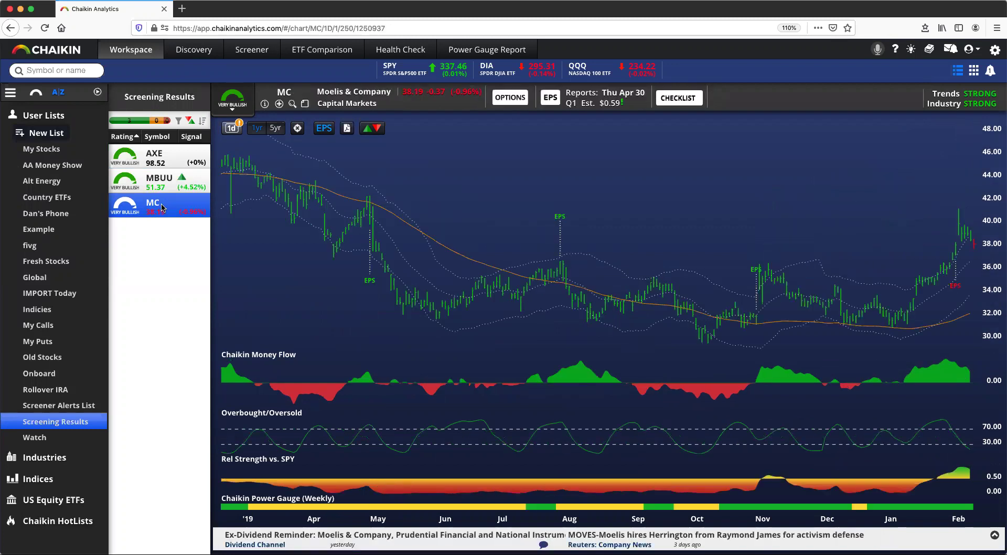
pyautogui.click(675, 101)
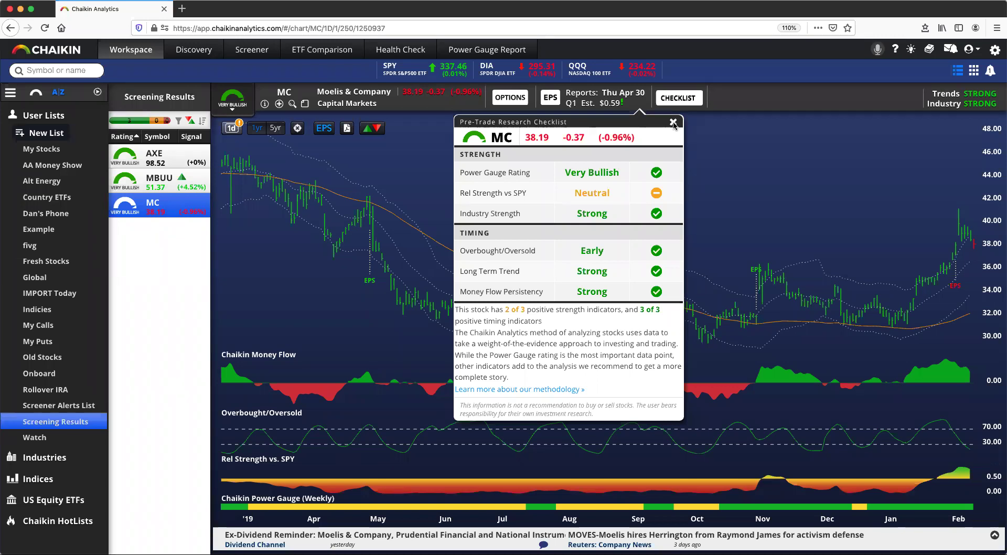
pyautogui.click(674, 123)
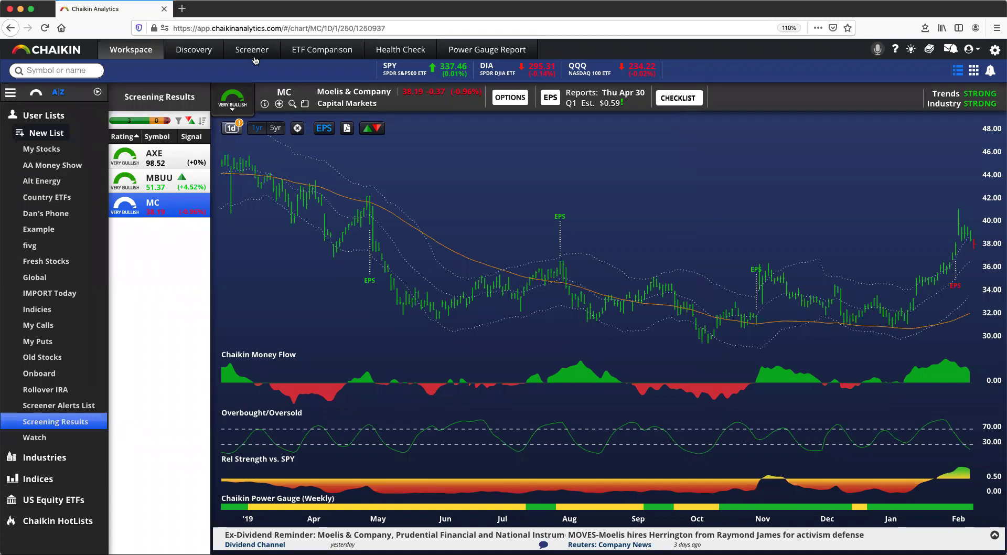
# Load the Indices ETFs into the watchlist and show the chart for SPY.
pyautogui.moveTo(95, 482)
pyautogui.click(95, 481)
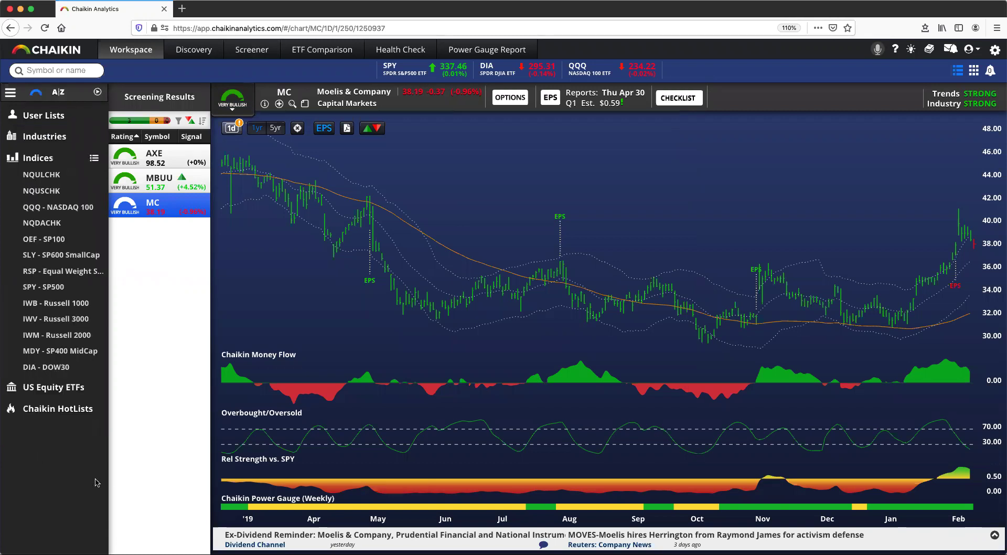
pyautogui.click(95, 160)
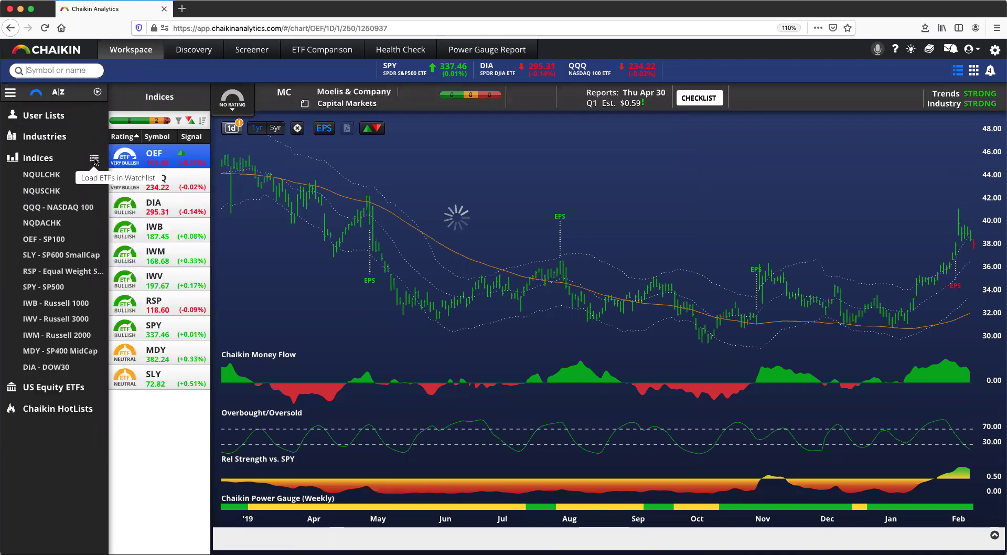
pyautogui.click(160, 336)
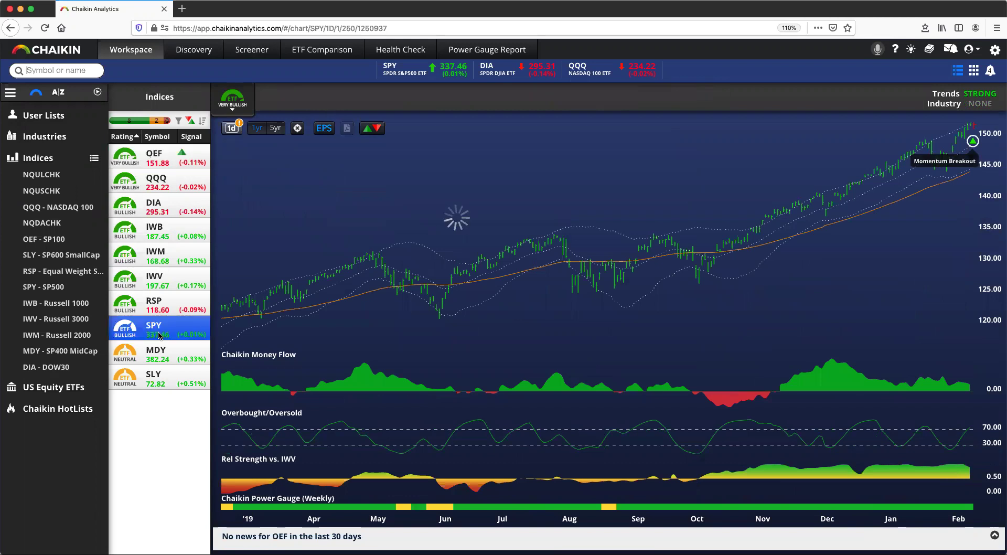
# Show the chart for IWV and examine its Overbought/Oversold indicator.
pyautogui.click(169, 279)
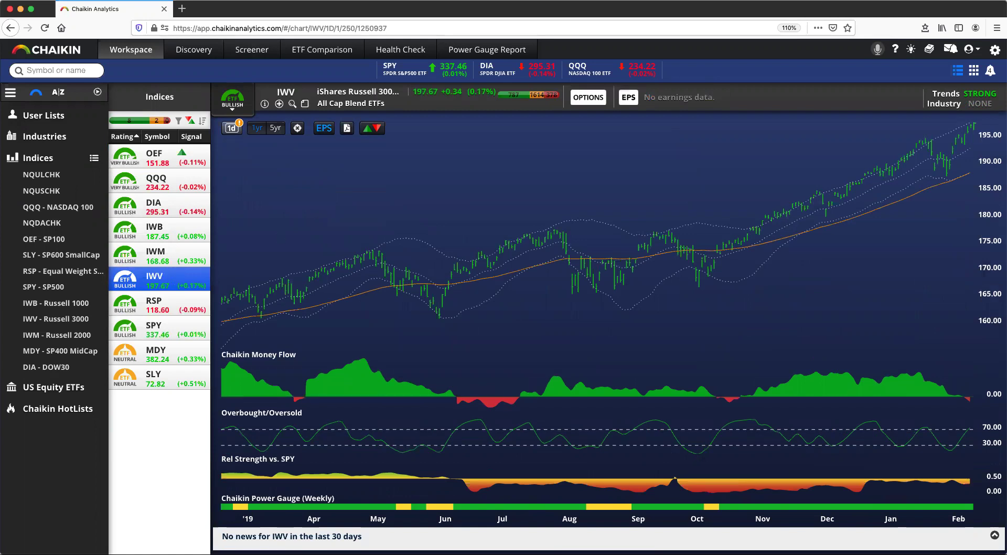
pyautogui.moveTo(979, 424)
pyautogui.mouseDown()
pyautogui.moveTo(961, 428)
pyautogui.moveTo(979, 434)
pyautogui.moveTo(982, 425)
pyautogui.mouseUp()
# Return to the Screener, clear the Price Level criterion, and update the screen's results.
pyautogui.click(267, 52)
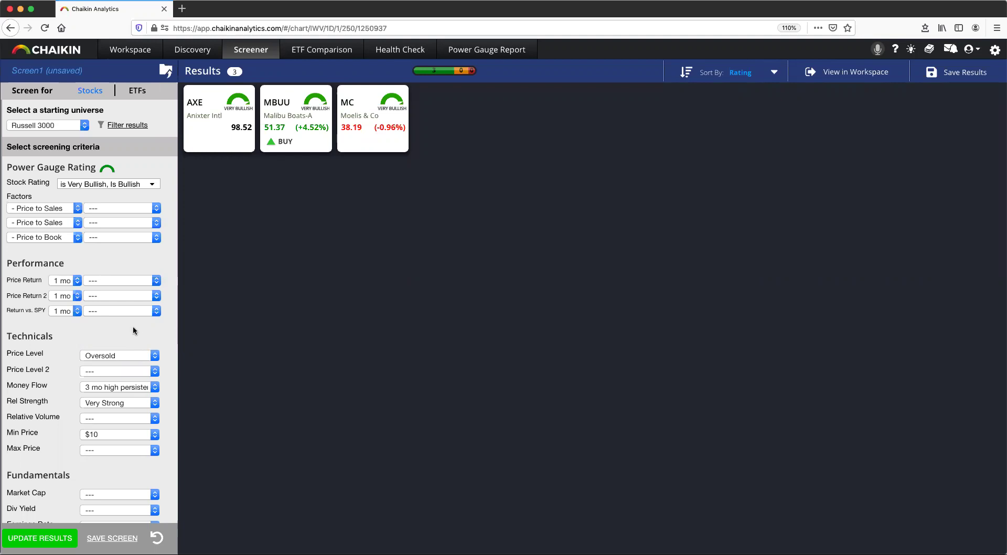
pyautogui.scroll(-5, 130, 332)
pyautogui.scroll(5, 132, 334)
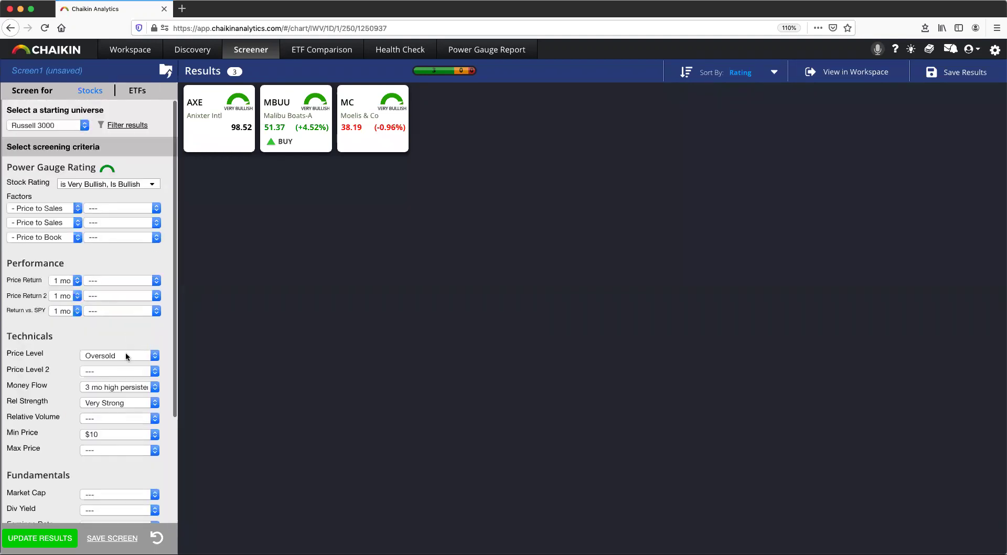
pyautogui.click(121, 355)
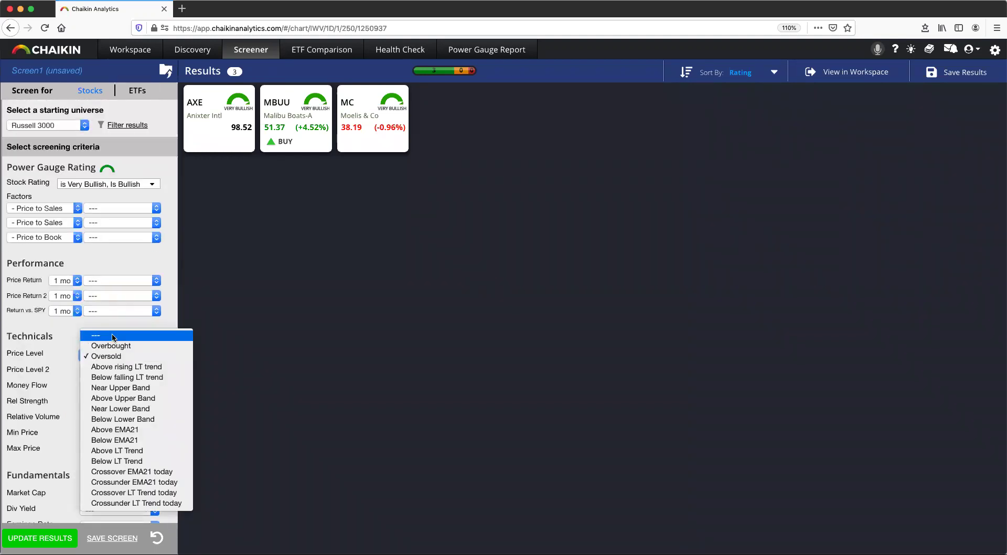
pyautogui.click(113, 336)
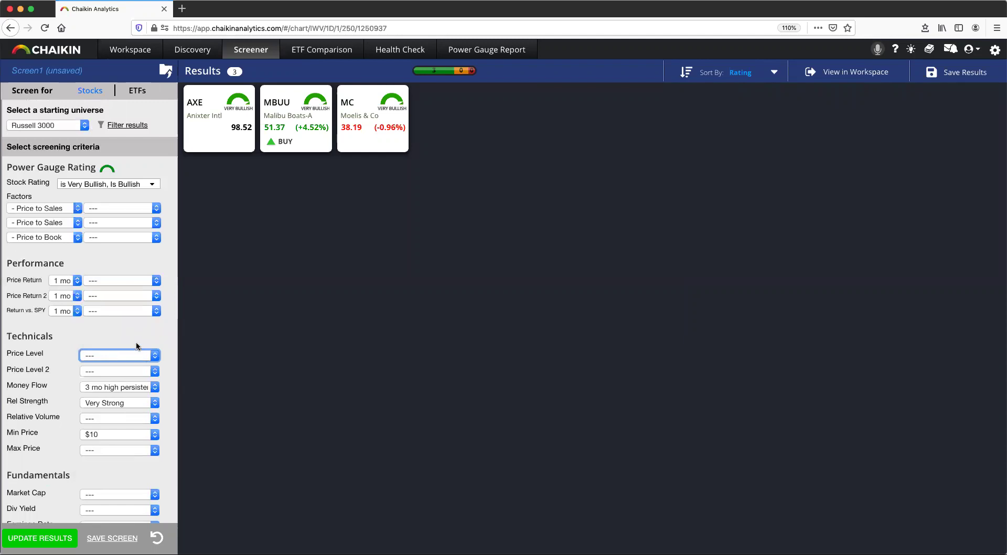
pyautogui.scroll(-5, 135, 346)
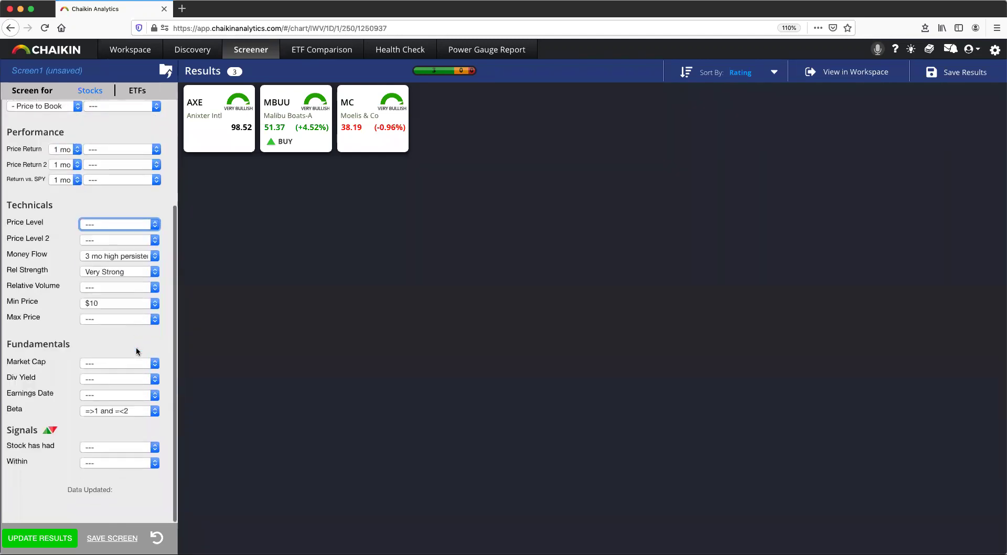
pyautogui.scroll(5, 105, 267)
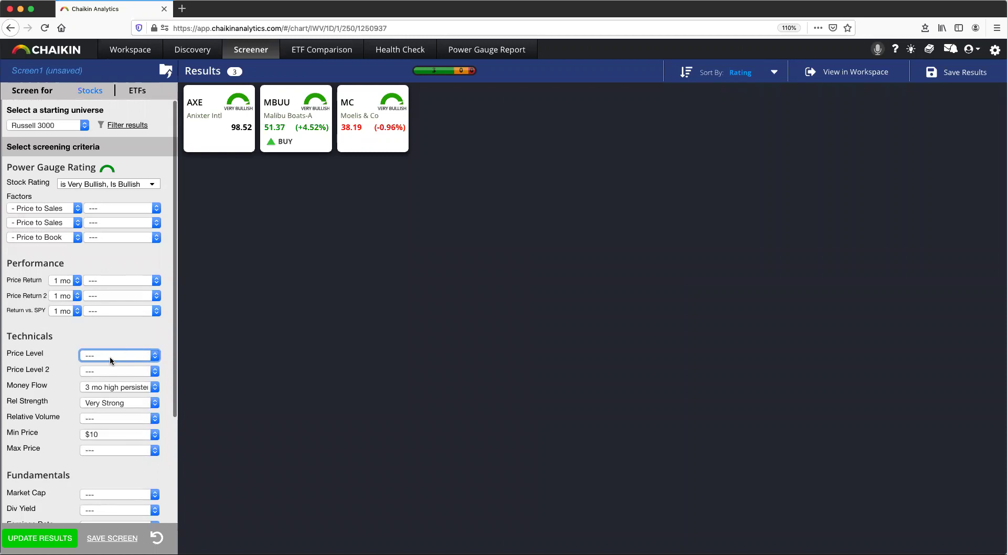
pyautogui.scroll(-5, 122, 397)
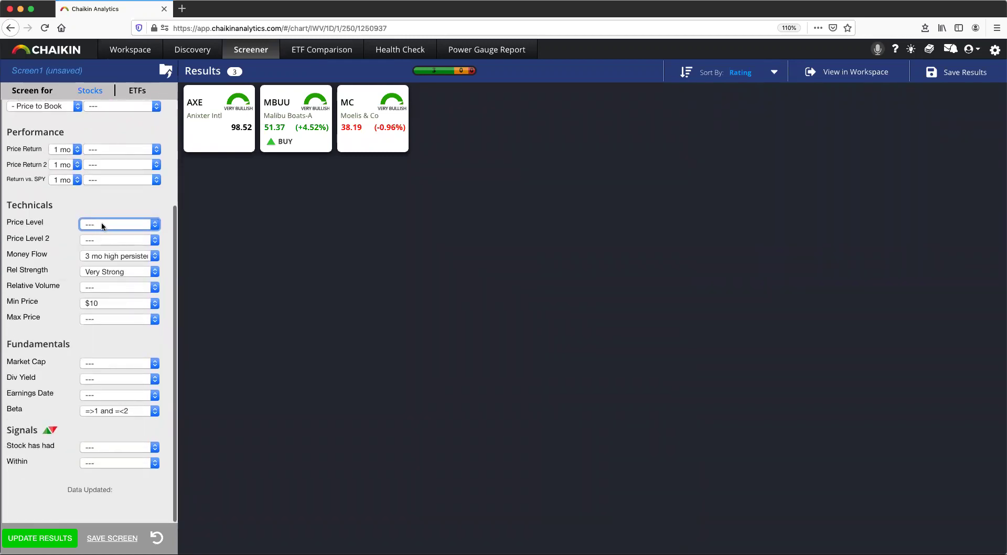
pyautogui.click(50, 539)
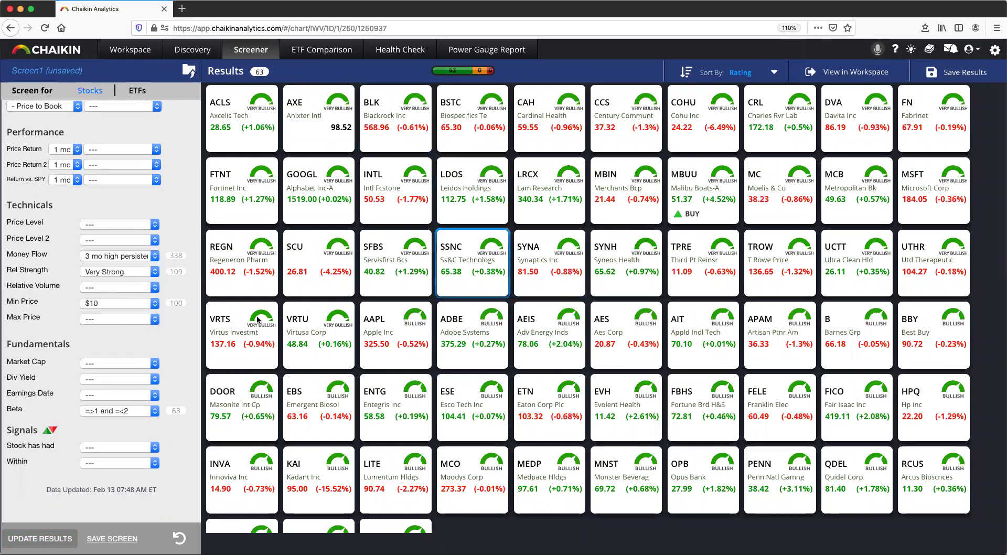
# Clear the Beta criterion of the screen and update the results.
pyautogui.scroll(5, 130, 344)
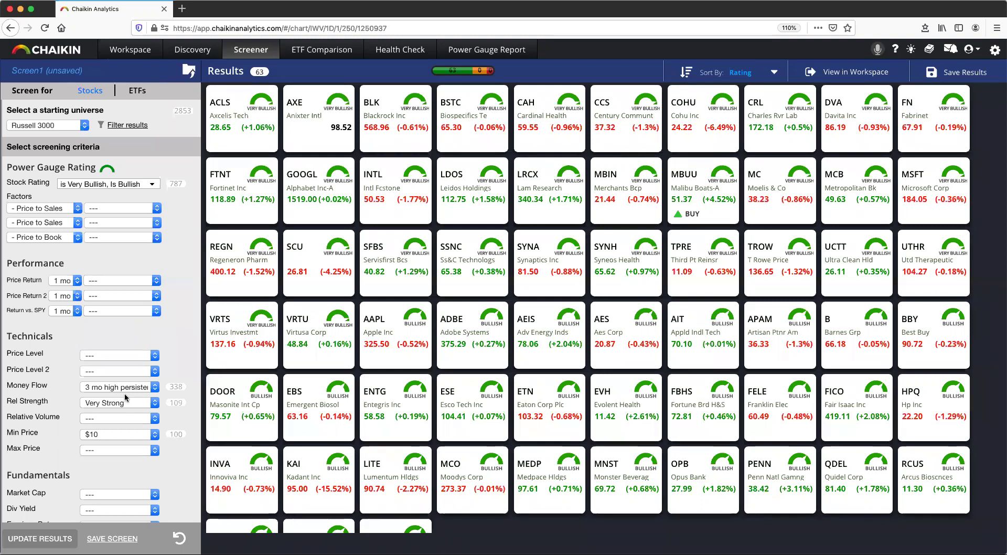
pyautogui.scroll(-5, 165, 385)
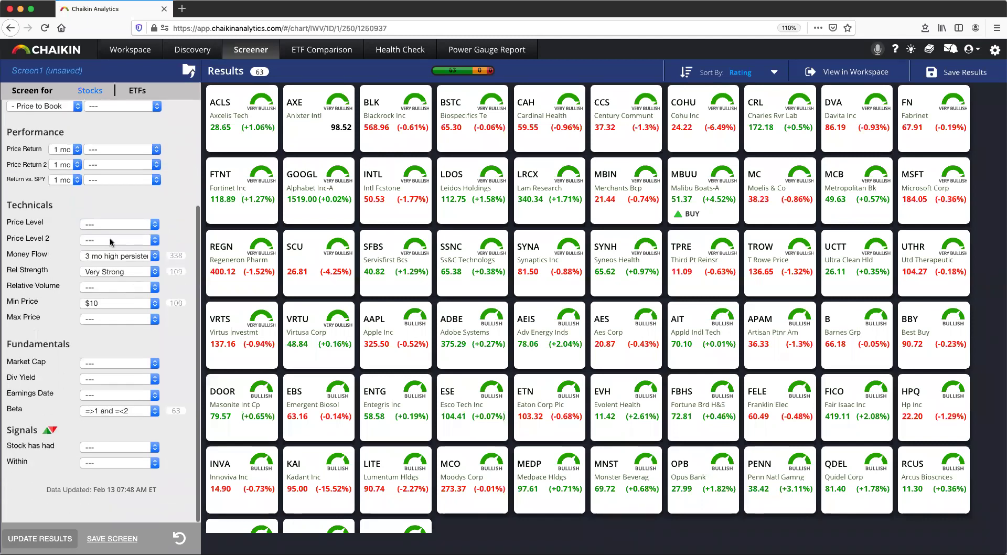
pyautogui.scroll(2, 91, 184)
pyautogui.click(105, 463)
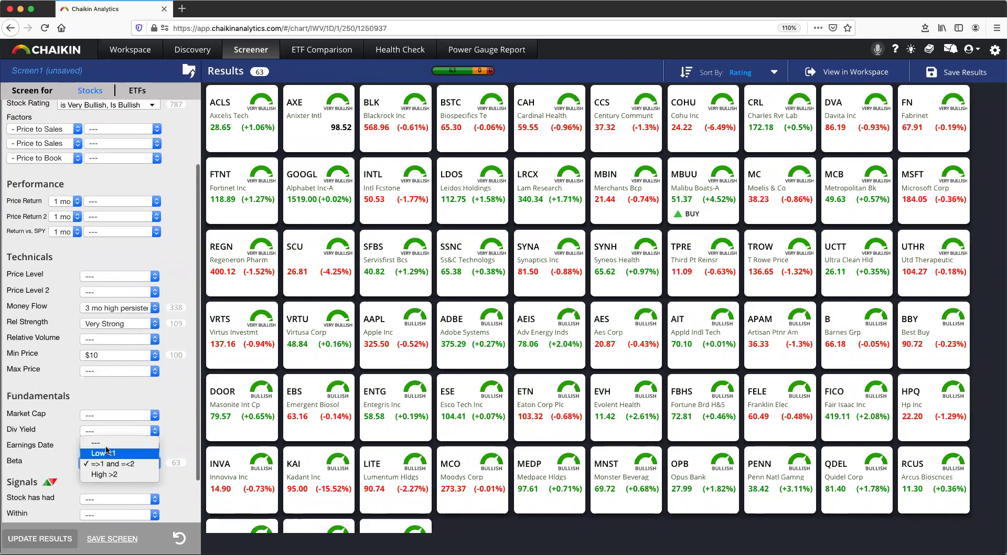
pyautogui.click(115, 443)
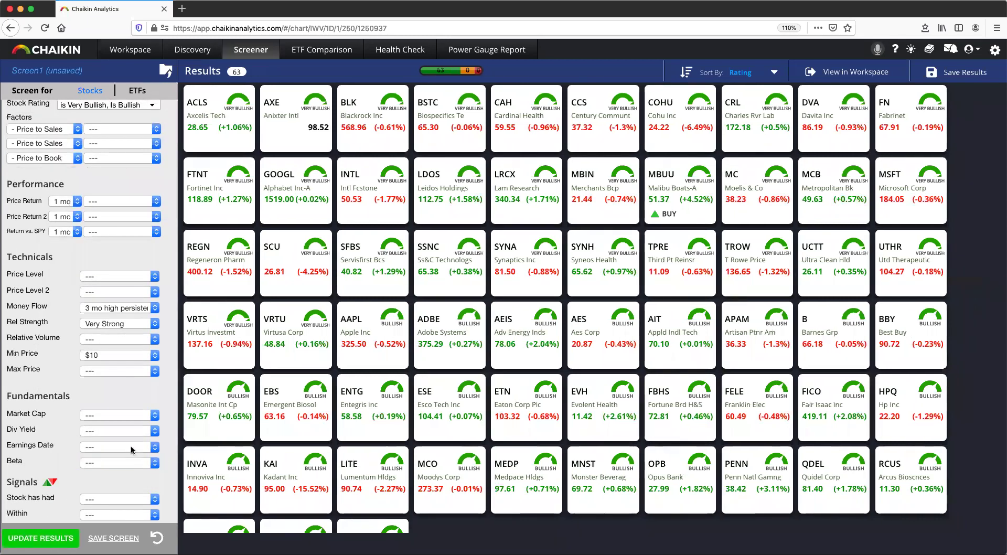
pyautogui.scroll(3, 99, 443)
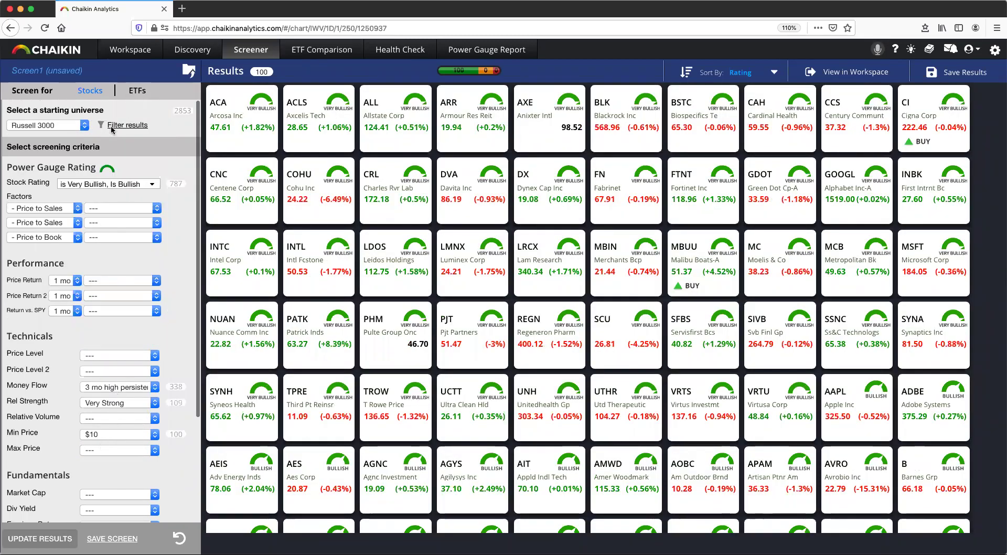
# Name the screen "Example Screen" and save it.
pyautogui.click(50, 73)
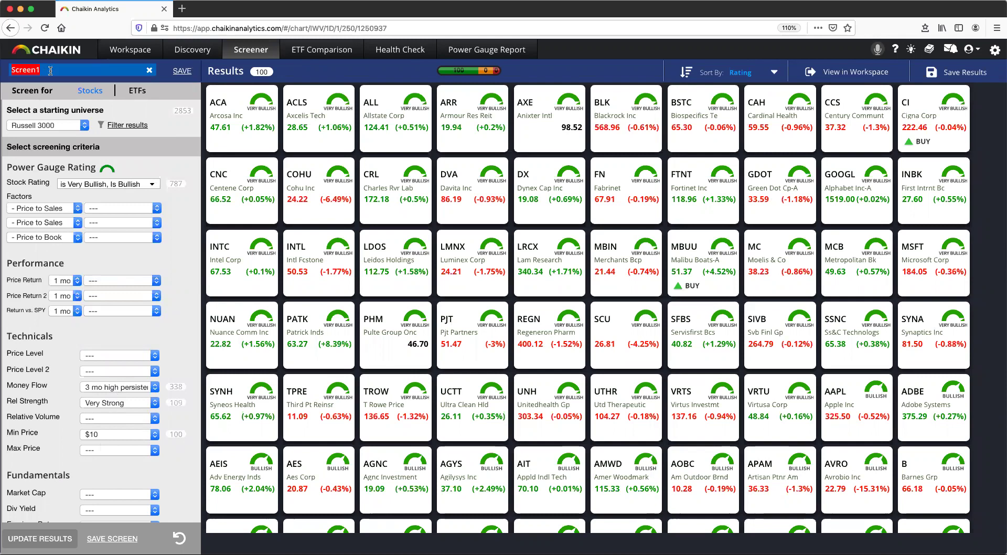
pyautogui.write('Example Screen')
pyautogui.press('Return')
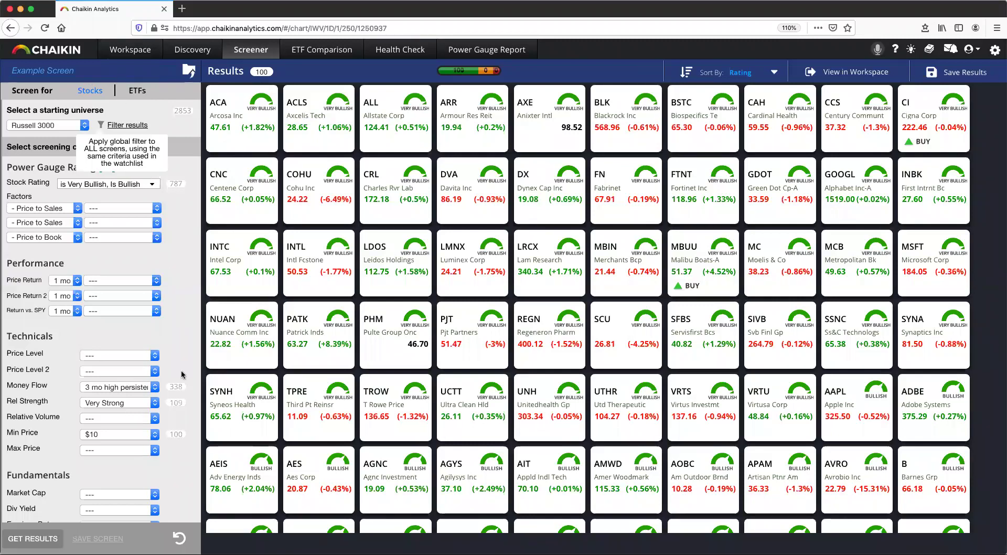
# Reset the screening criteria, reload the saved Example Screen, and review its criteria.
pyautogui.click(179, 539)
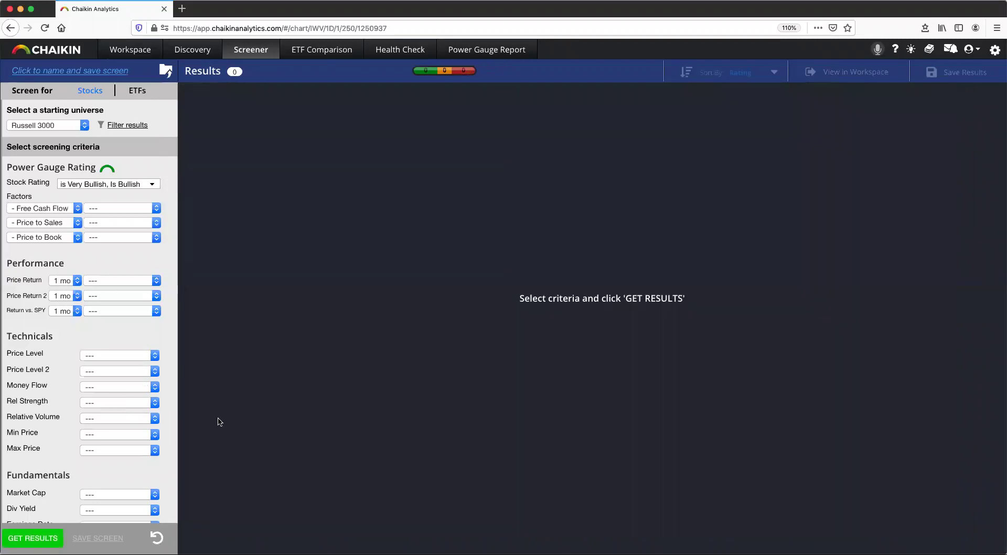
pyautogui.click(167, 71)
pyautogui.moveTo(153, 103)
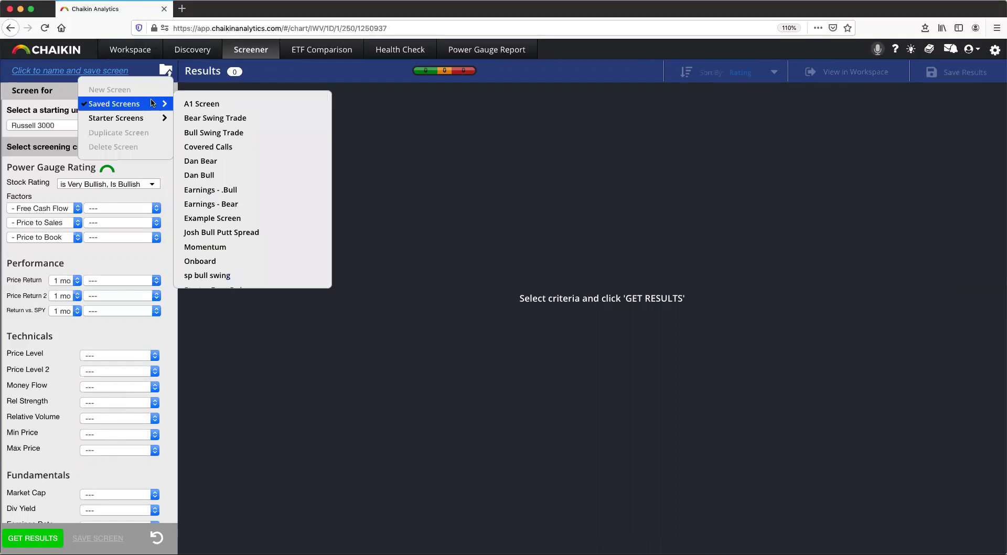
pyautogui.click(216, 220)
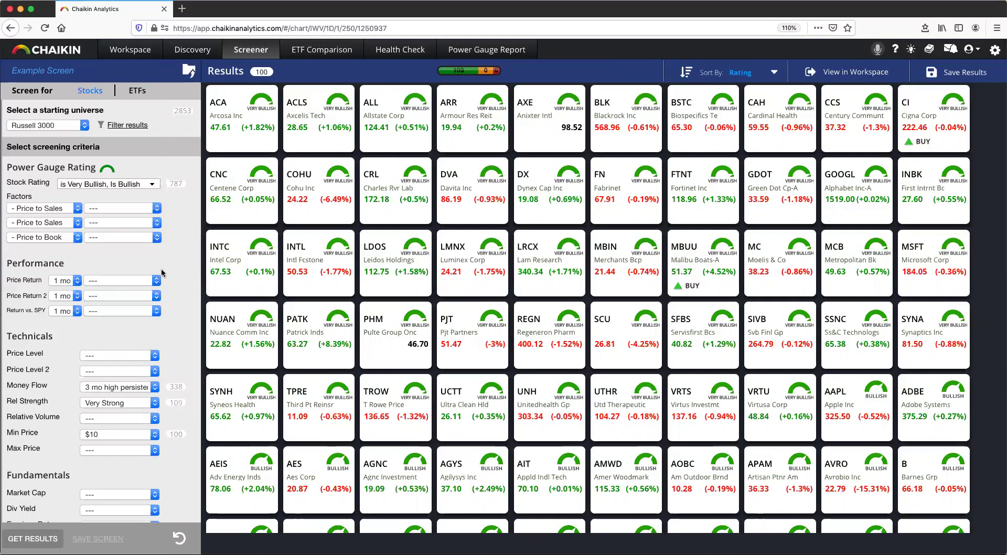
pyautogui.scroll(-5, 162, 273)
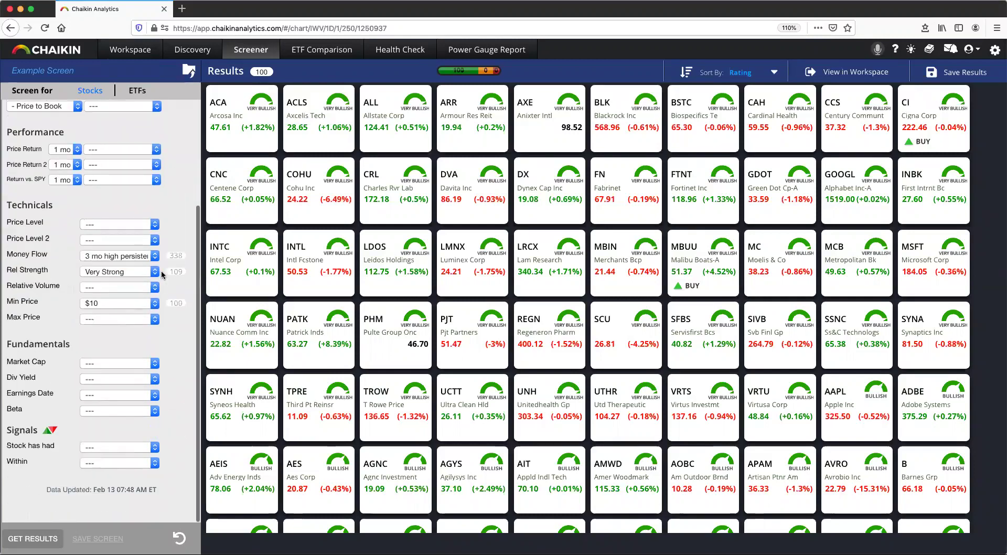
pyautogui.scroll(5, 163, 274)
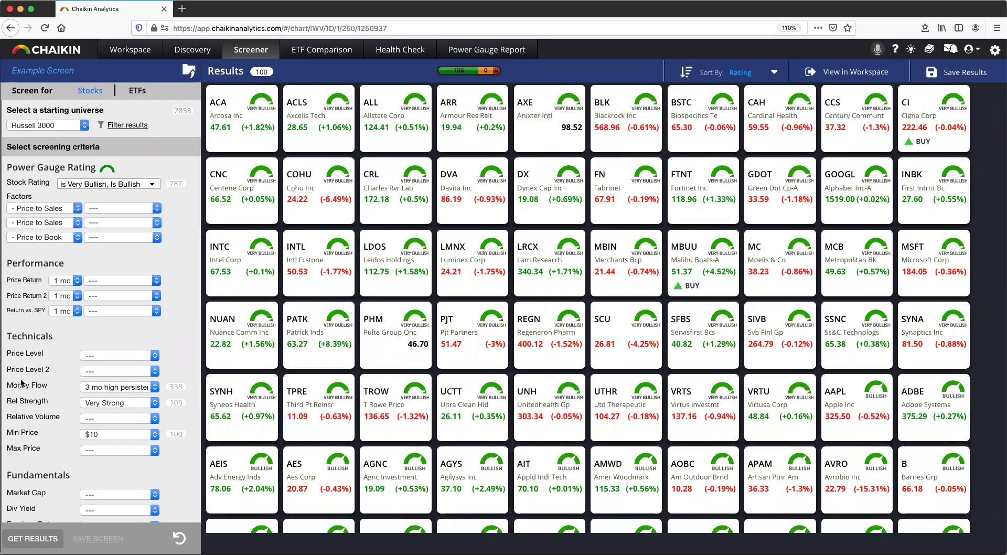
pyautogui.scroll(-4, 83, 378)
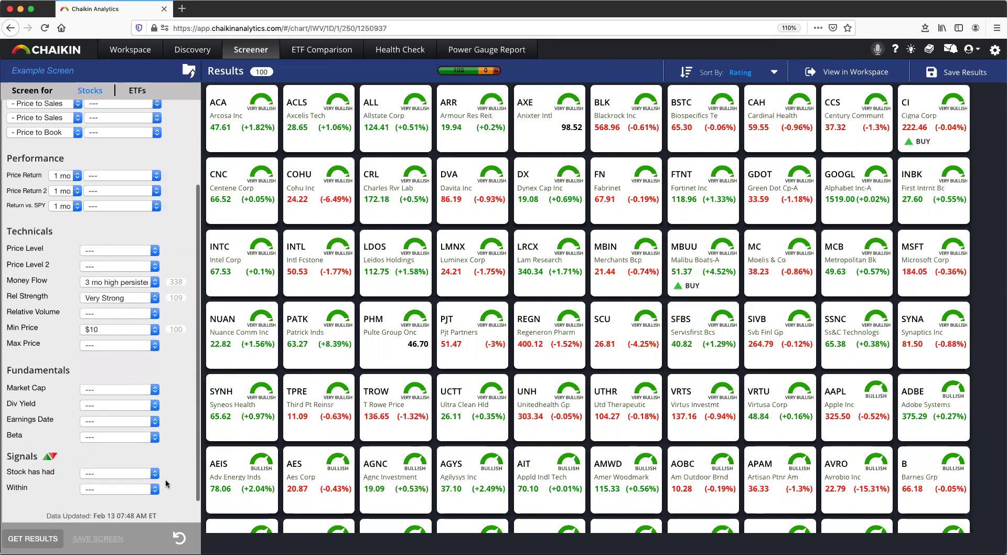
# Reset the criteria, load the Classic Bull starter screen, and get its results.
pyautogui.click(179, 538)
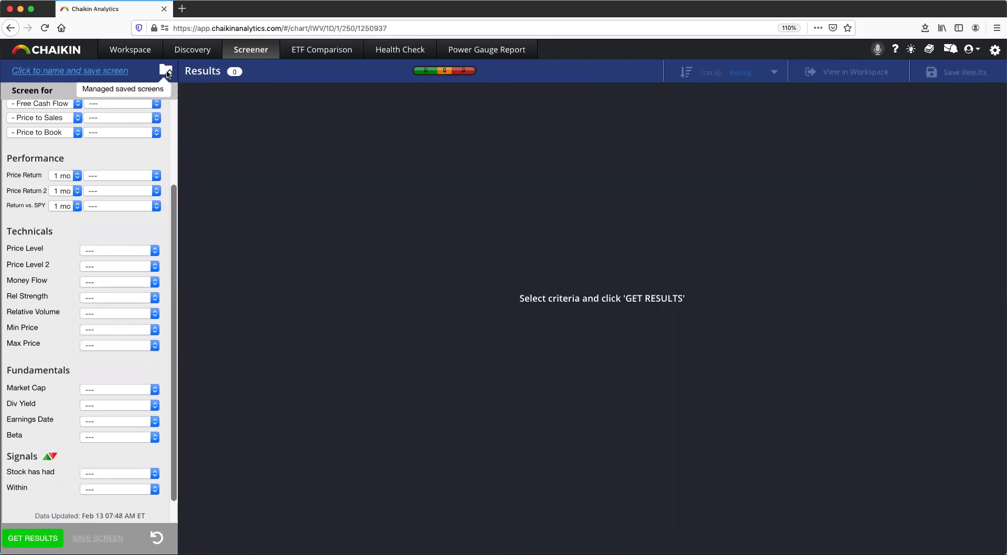
pyautogui.click(166, 71)
pyautogui.moveTo(141, 118)
pyautogui.click(206, 137)
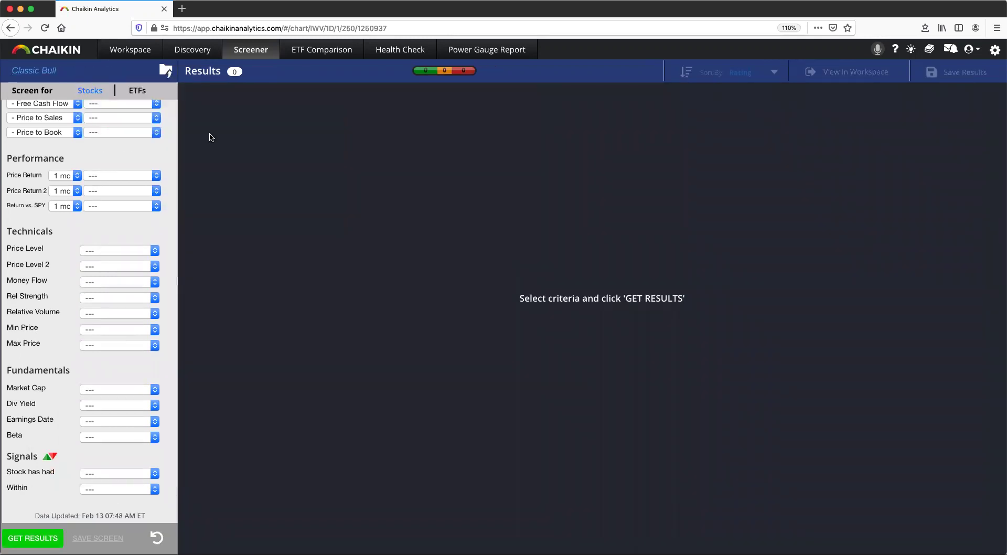
pyautogui.click(47, 536)
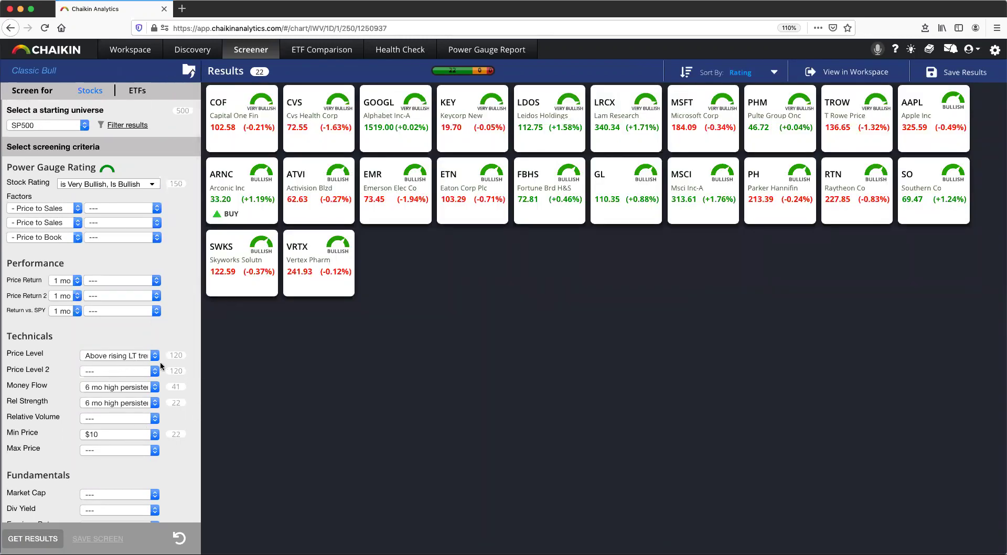
# Set Price Level 2 to Oversold in the Classic Bull screen, update the results, and reset the criteria.
pyautogui.click(140, 373)
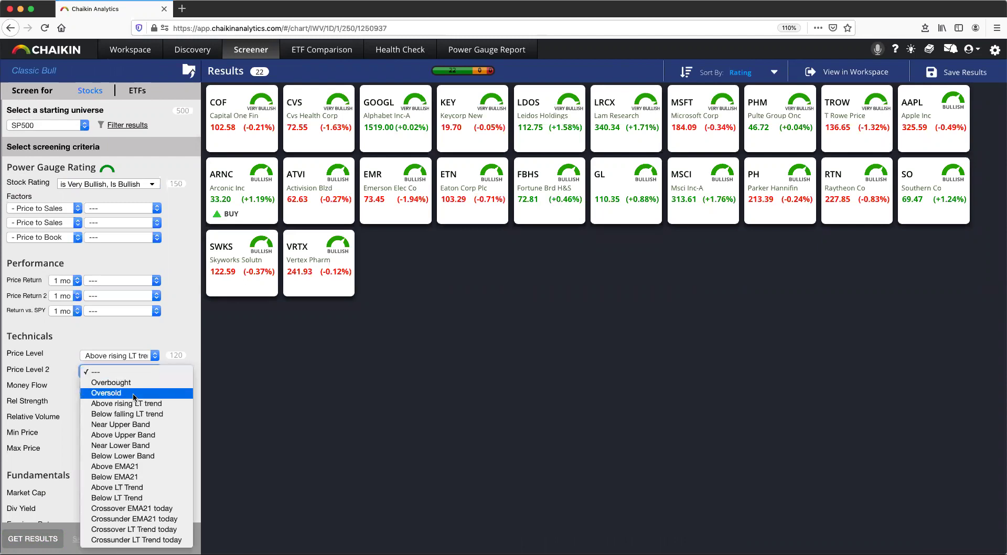
pyautogui.click(135, 393)
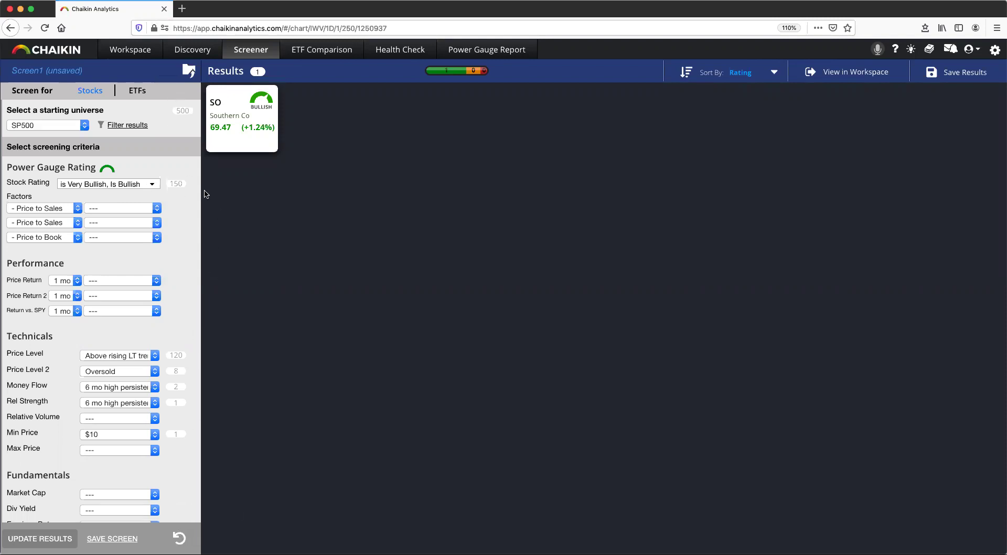
pyautogui.click(179, 538)
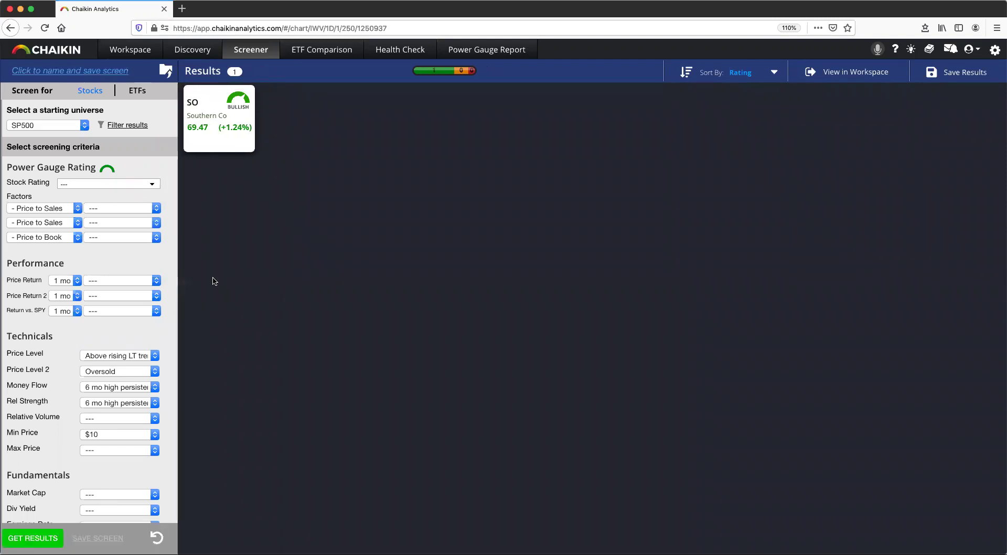
# Load the Screening Results user list in the Workspace and show the chart for MBUU.
pyautogui.click(132, 53)
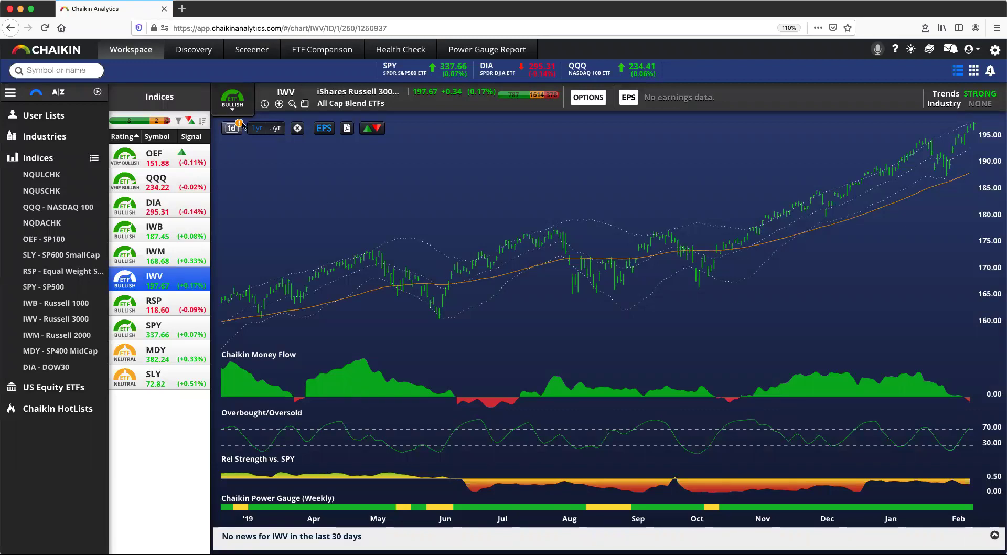
pyautogui.click(45, 116)
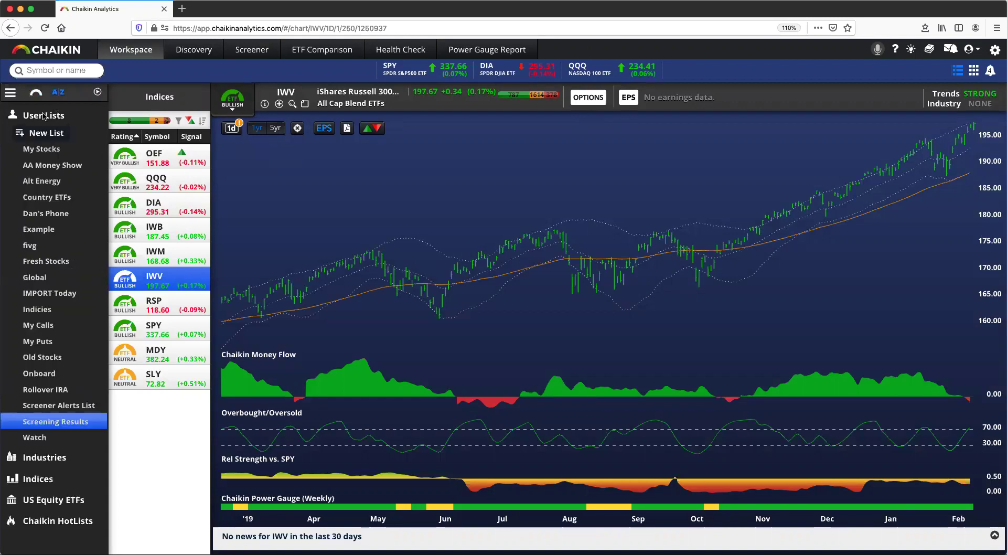
pyautogui.click(57, 420)
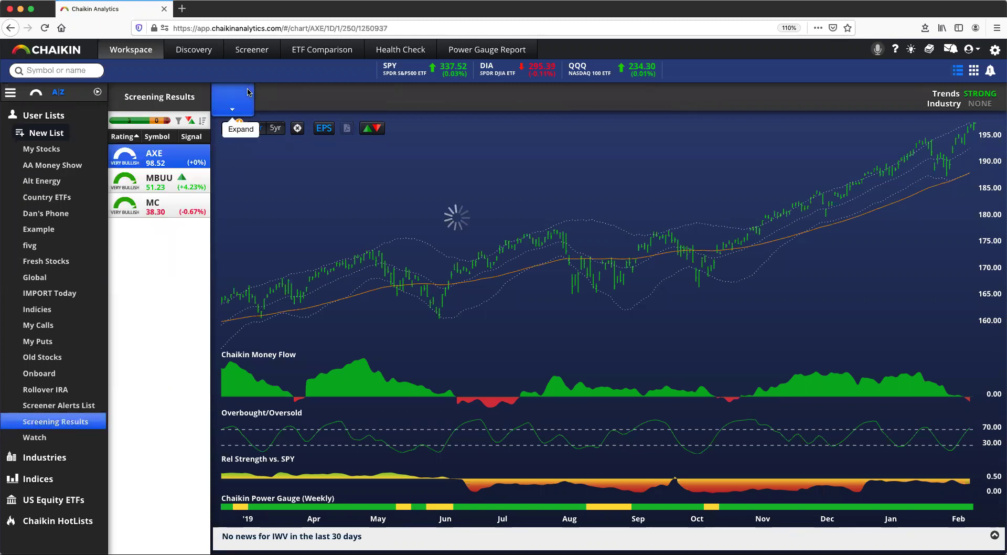
pyautogui.click(173, 181)
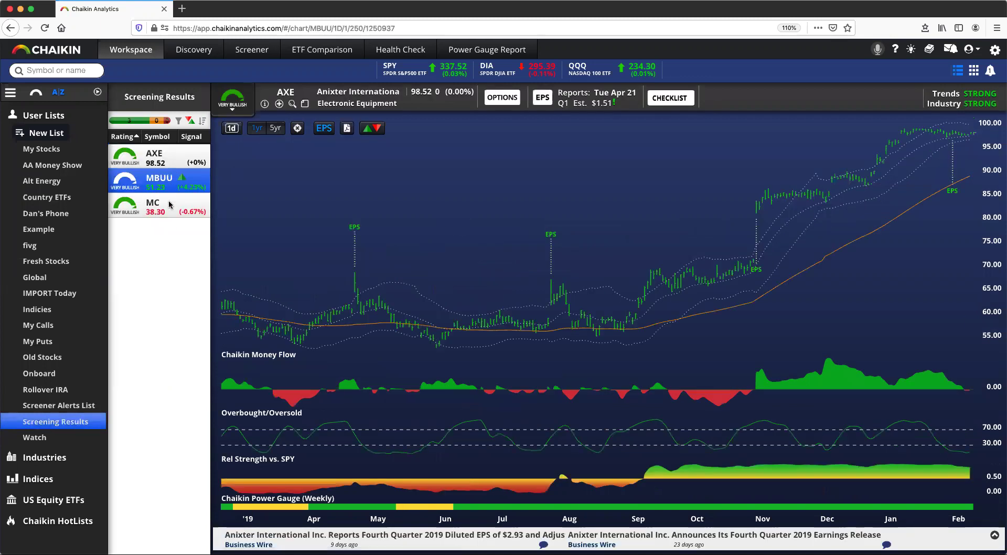
# Show the chart for MC, check its pre-trade research checklist, and close the checklist.
pyautogui.click(170, 209)
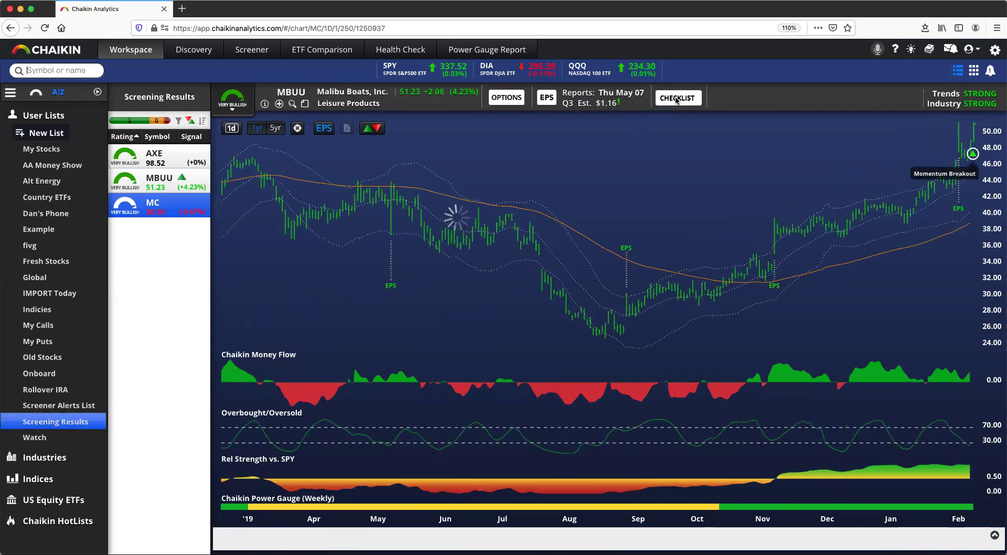
pyautogui.click(677, 99)
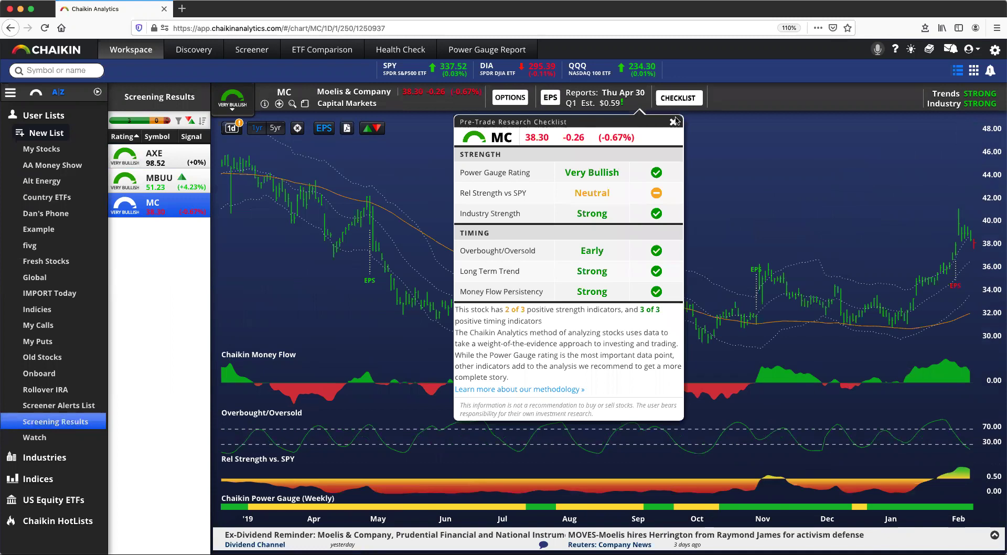
pyautogui.click(673, 122)
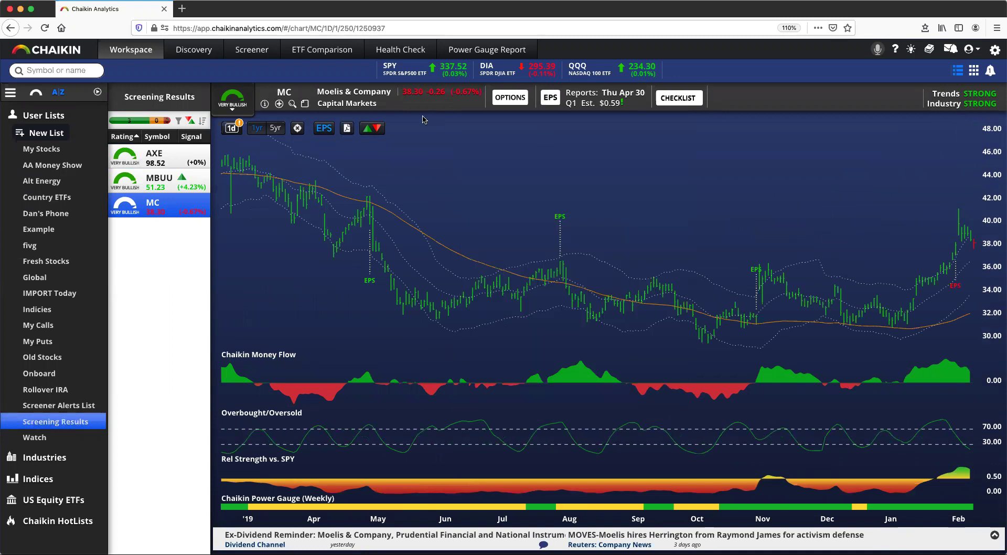